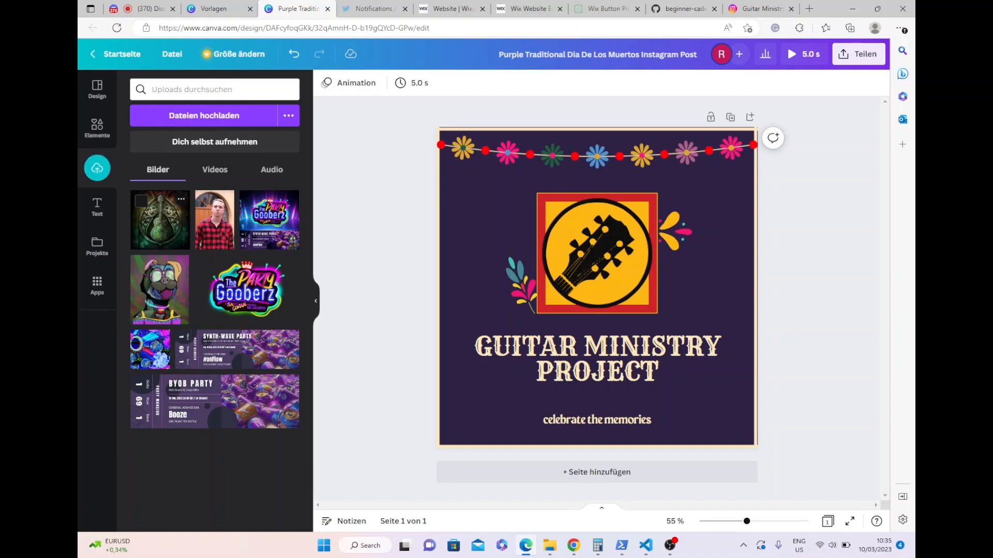
- Place the uploaded green Celtic guitar image over the page's left edge and set the background to its dark green photo colour
{"action": "left_click_drag", "start_coordinate": [159, 219], "coordinate": [428, 307]}
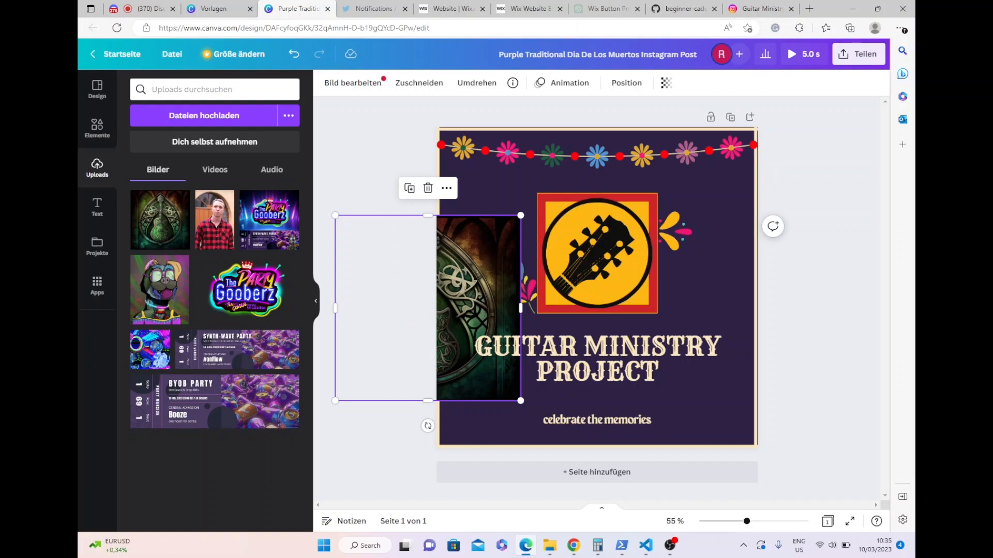
{"action": "left_click", "coordinate": [708, 289]}
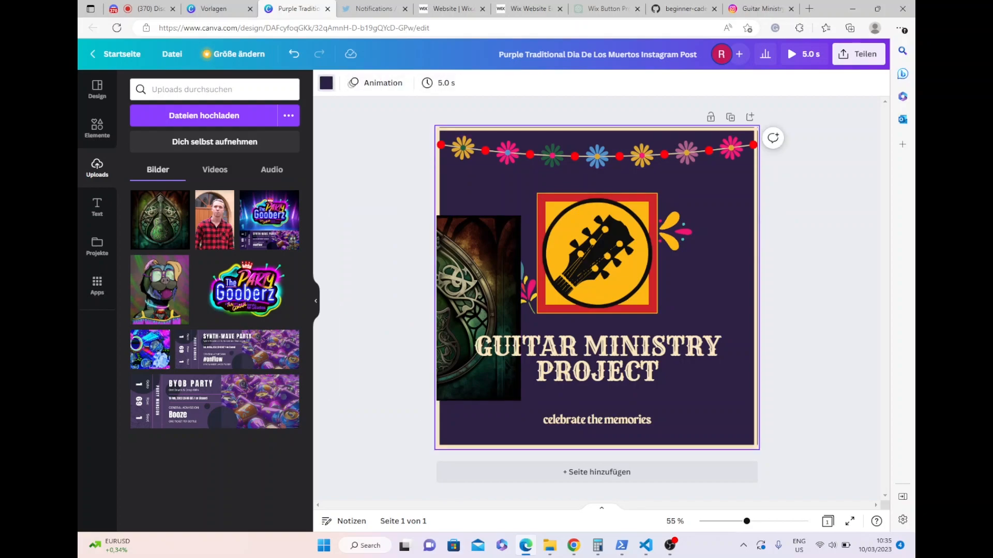
{"action": "left_click", "coordinate": [327, 82]}
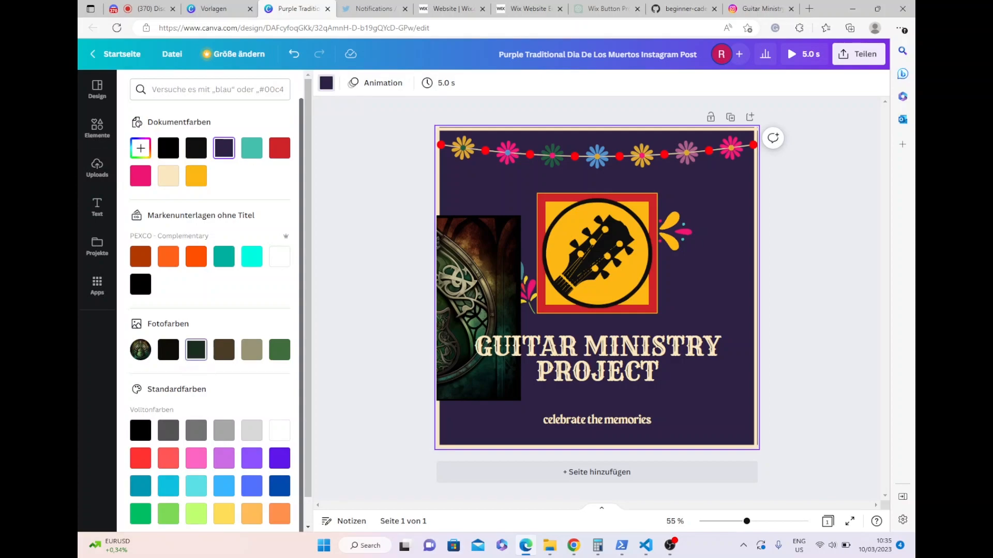
{"action": "left_click", "coordinate": [196, 350]}
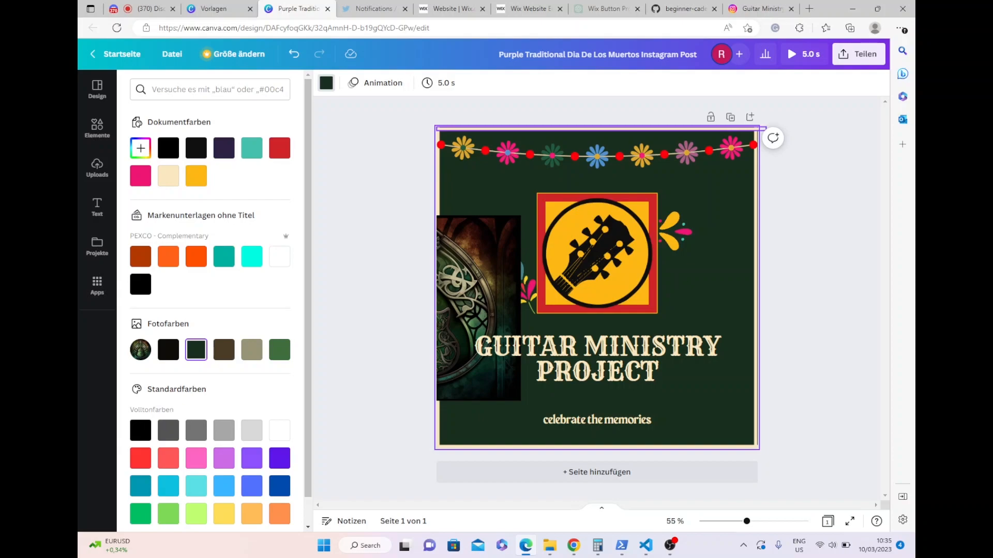
- Recolour the cream border line around the page to photo colour #999575 and apply the change to all matching elements
{"action": "left_click", "coordinate": [601, 129]}
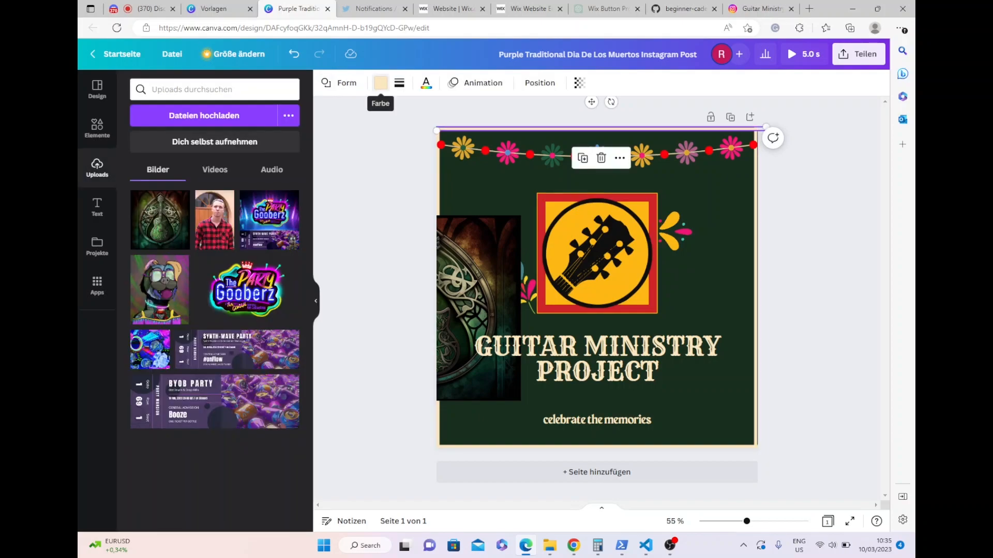
{"action": "left_click", "coordinate": [380, 83]}
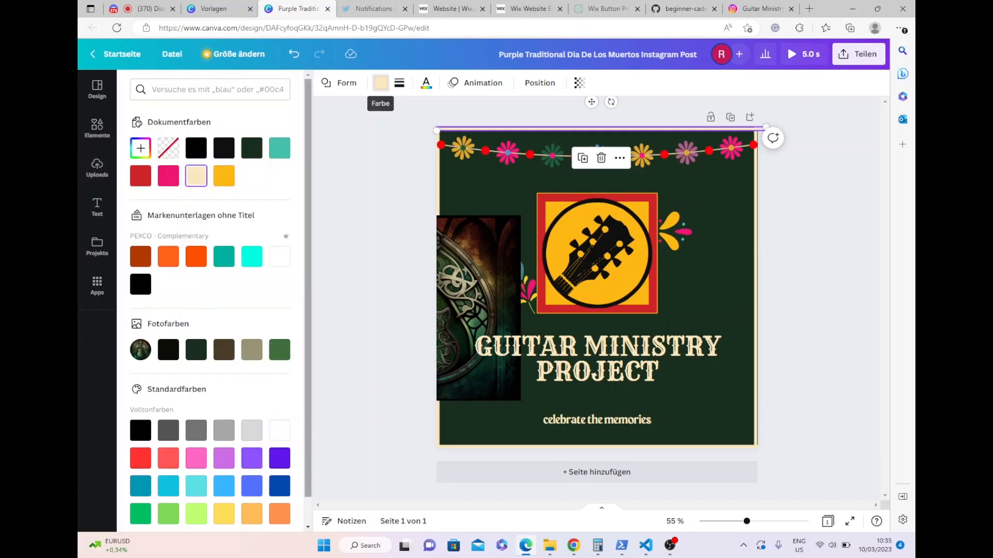
{"action": "left_click", "coordinate": [252, 349]}
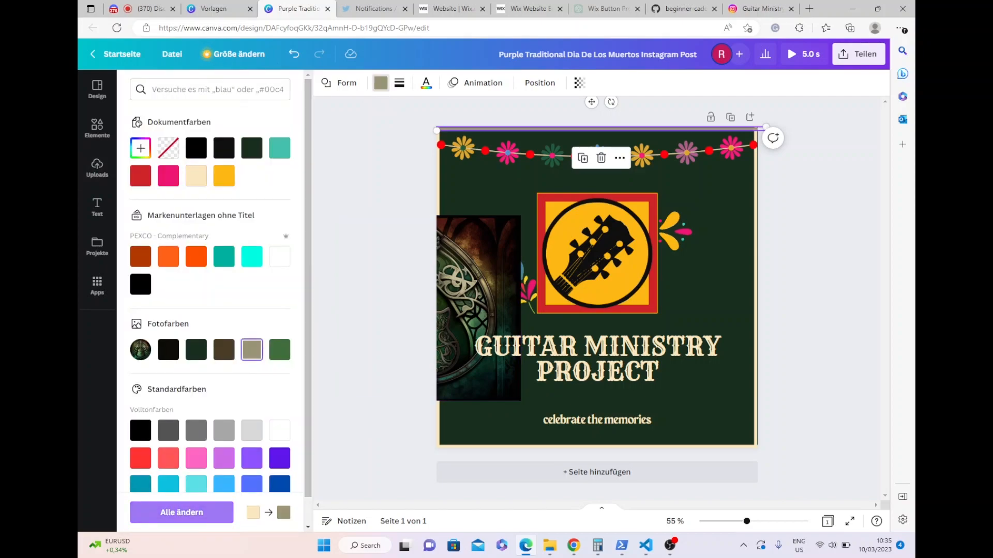
{"action": "left_click", "coordinate": [196, 513]}
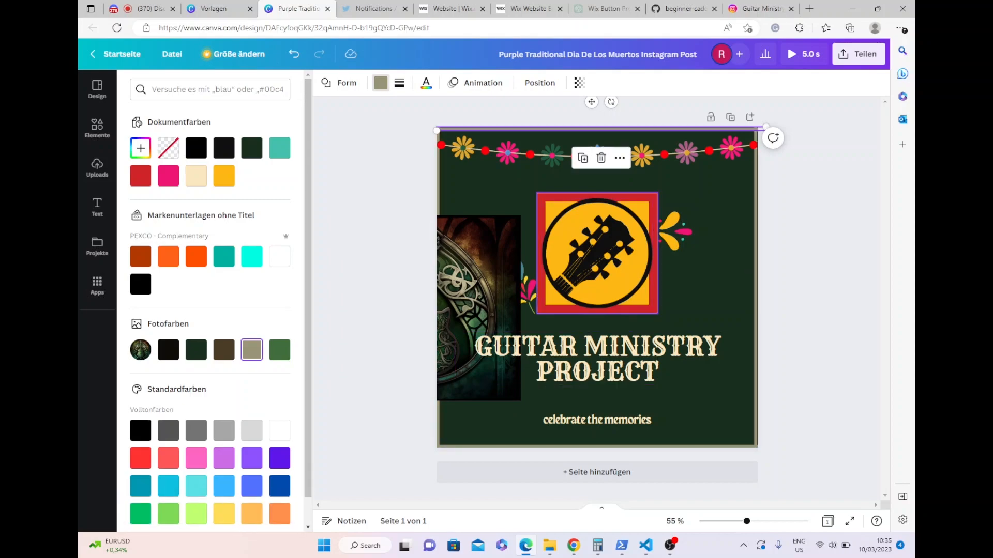
- Recolour the square frame behind the guitar head with the green photo colour outside and #999575 for its two yellow colours
{"action": "left_click", "coordinate": [597, 253]}
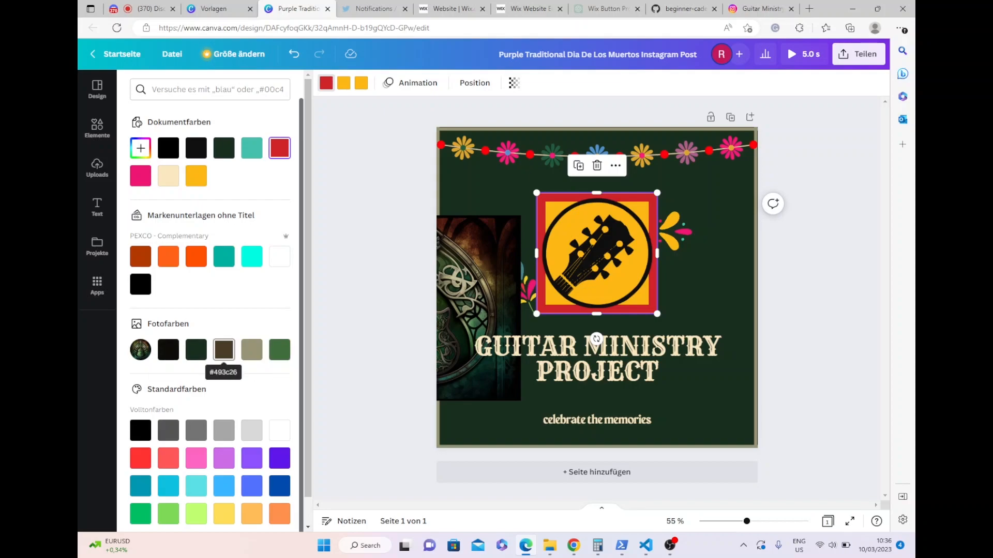
{"action": "left_click", "coordinate": [224, 349]}
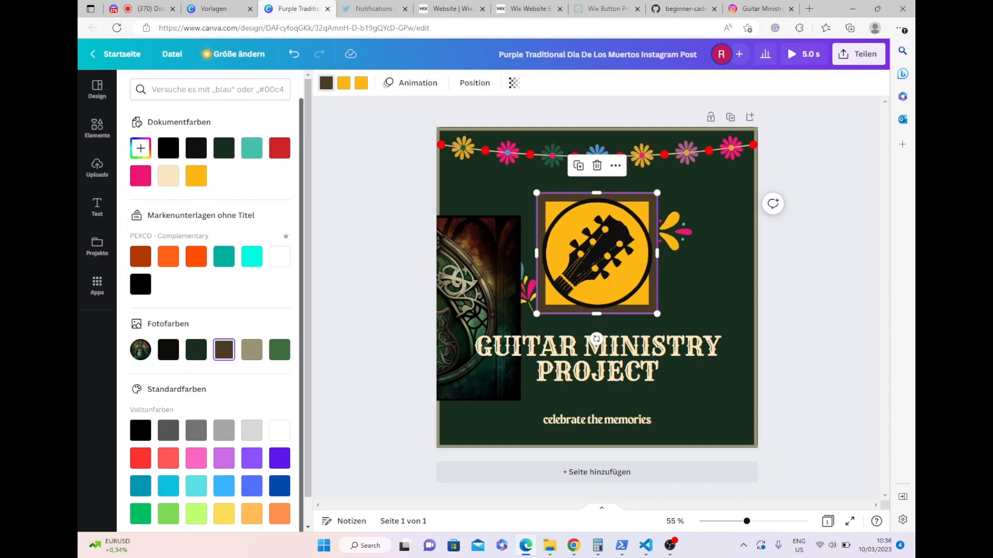
{"action": "left_click", "coordinate": [343, 83]}
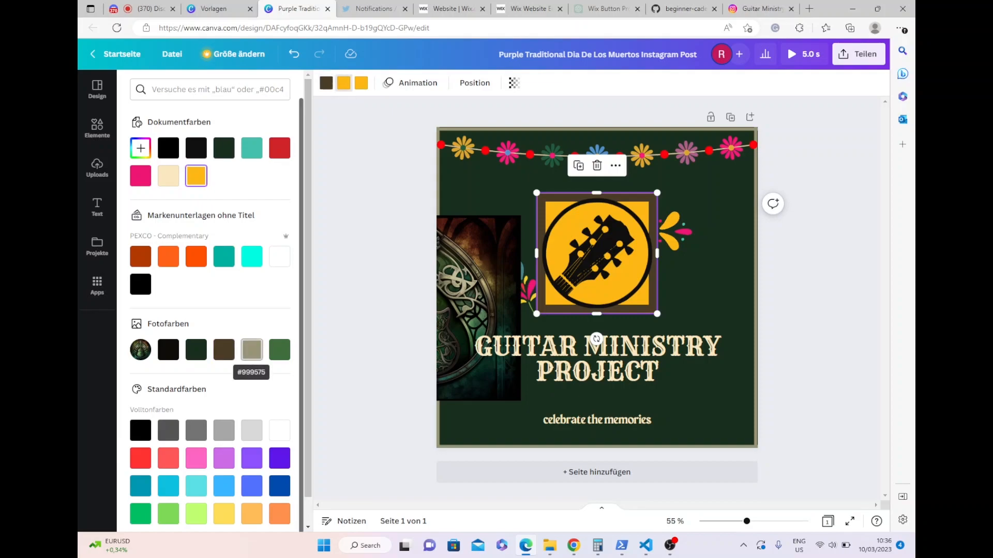
{"action": "left_click", "coordinate": [279, 350]}
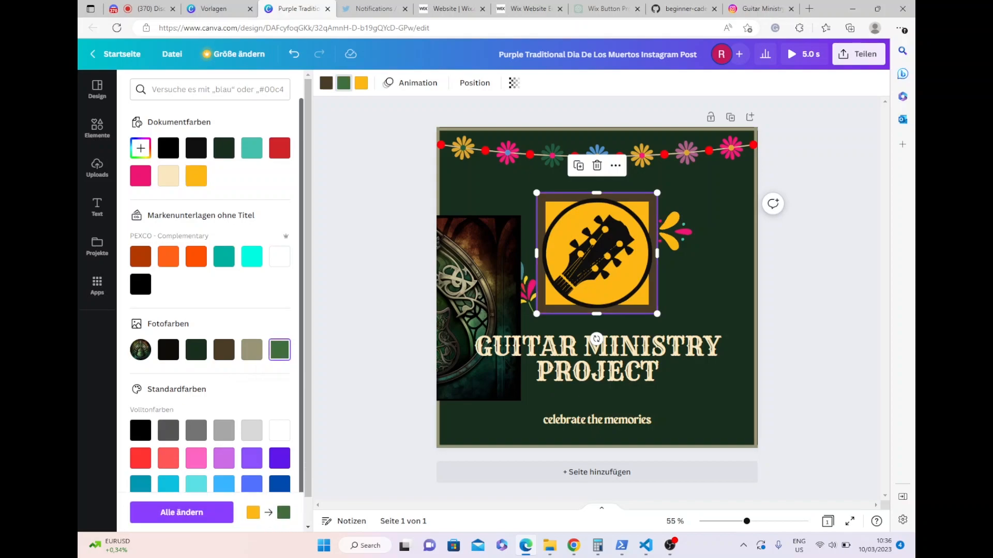
{"action": "left_click", "coordinate": [326, 83]}
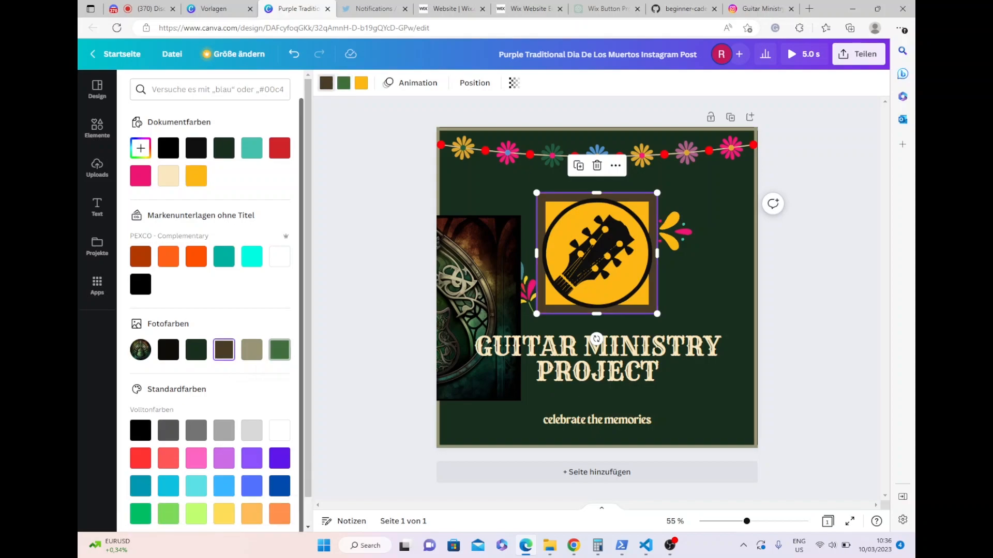
{"action": "left_click", "coordinate": [279, 349]}
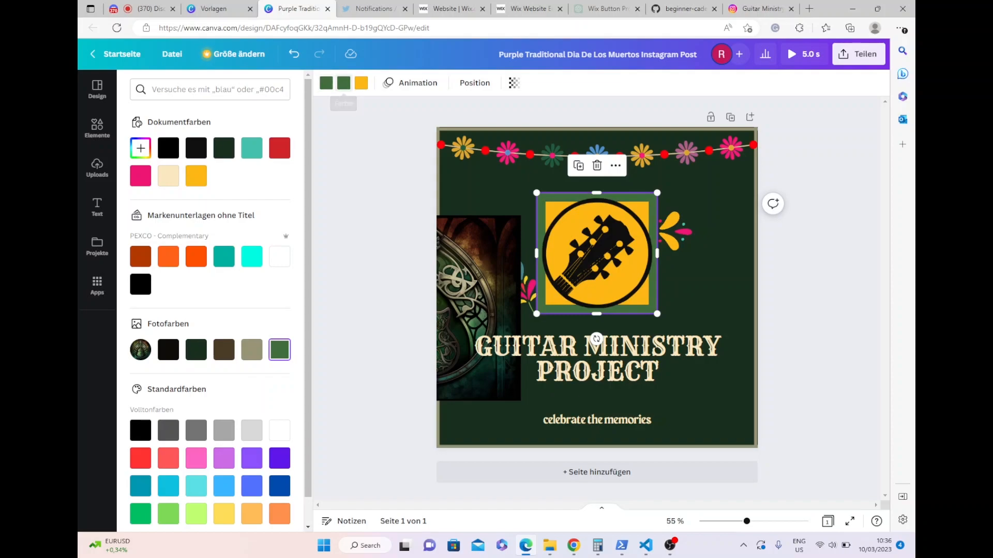
{"action": "left_click", "coordinate": [252, 350]}
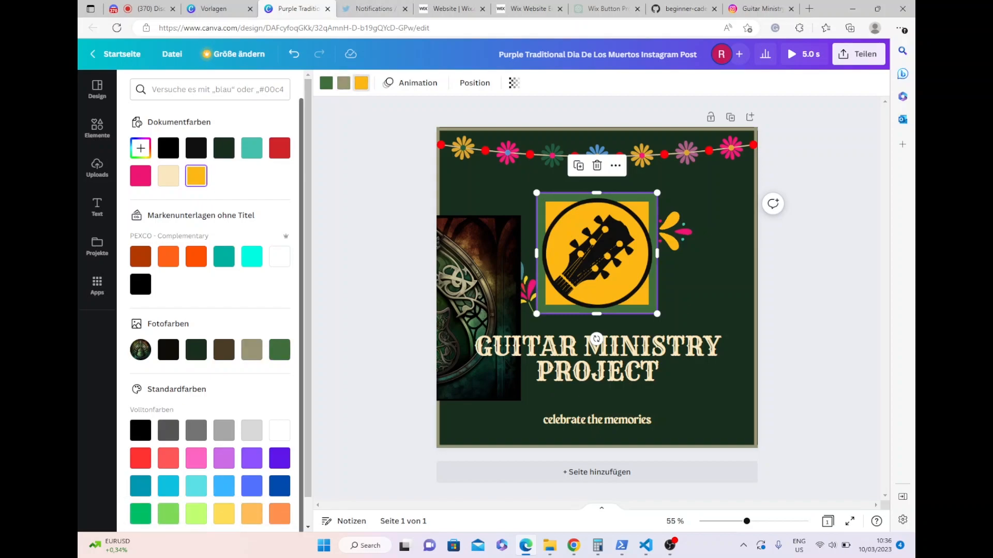
{"action": "left_click", "coordinate": [252, 350]}
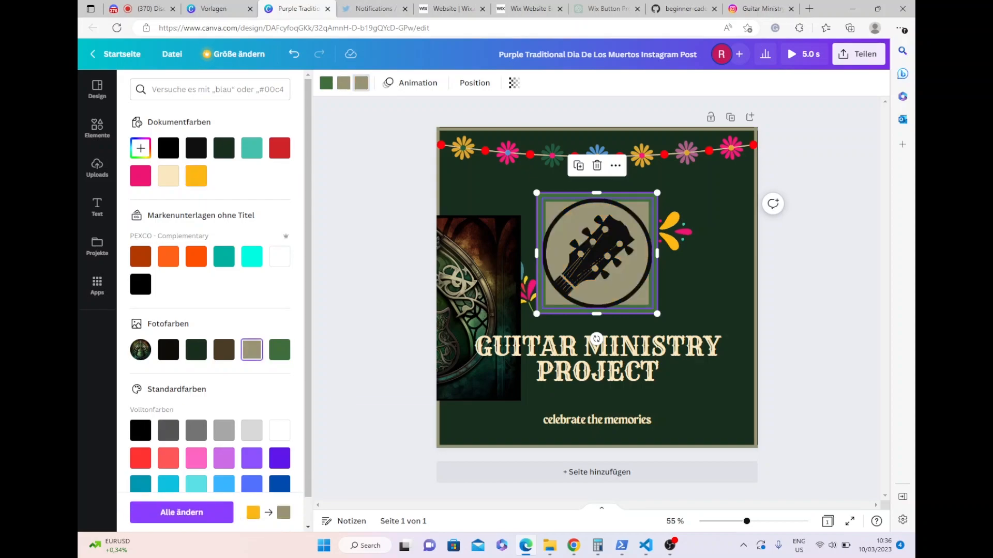
- Recolour the black guitar head graphic to the green photo colour
{"action": "left_click", "coordinate": [596, 254]}
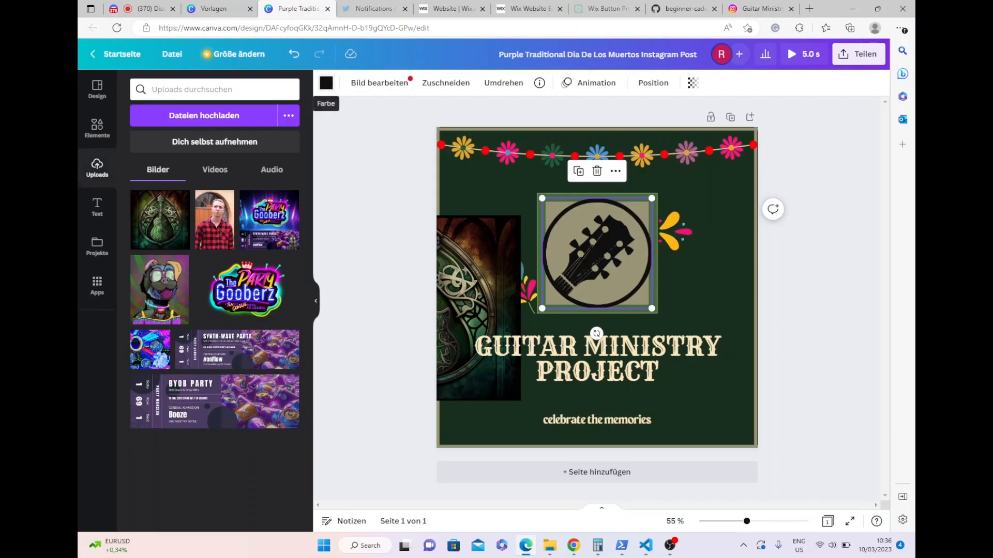
{"action": "left_click", "coordinate": [326, 83]}
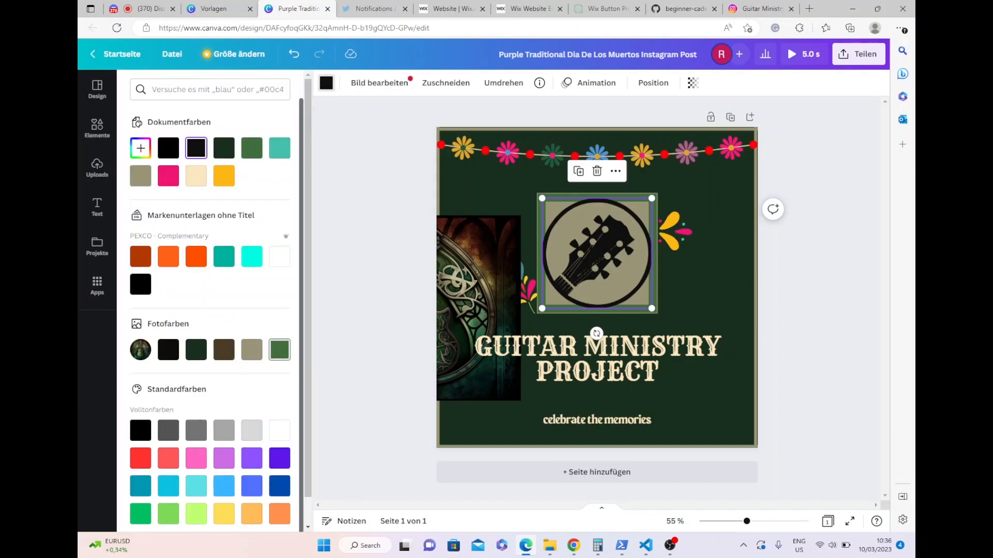
{"action": "left_click", "coordinate": [279, 349]}
{"action": "left_click", "coordinate": [98, 168]}
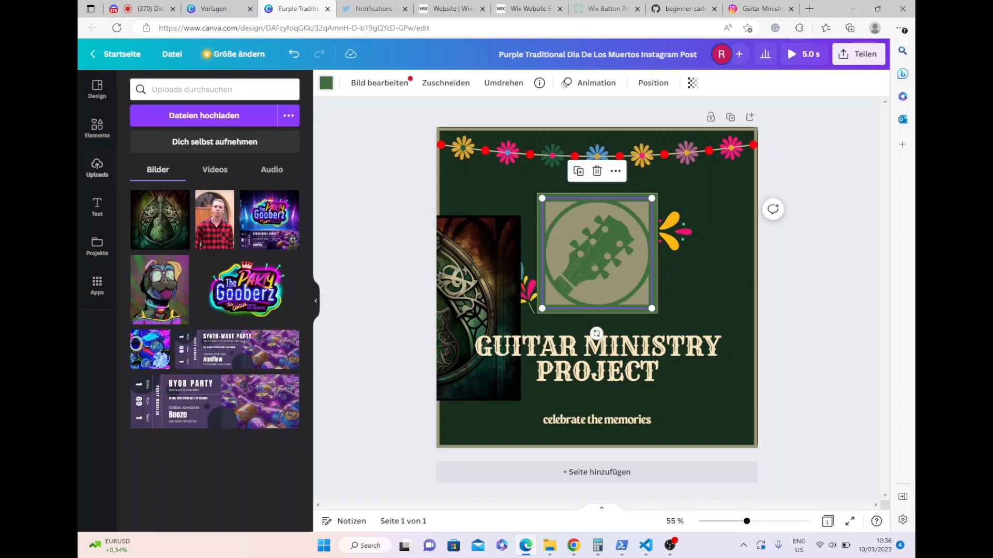
{"action": "key", "text": "Escape"}
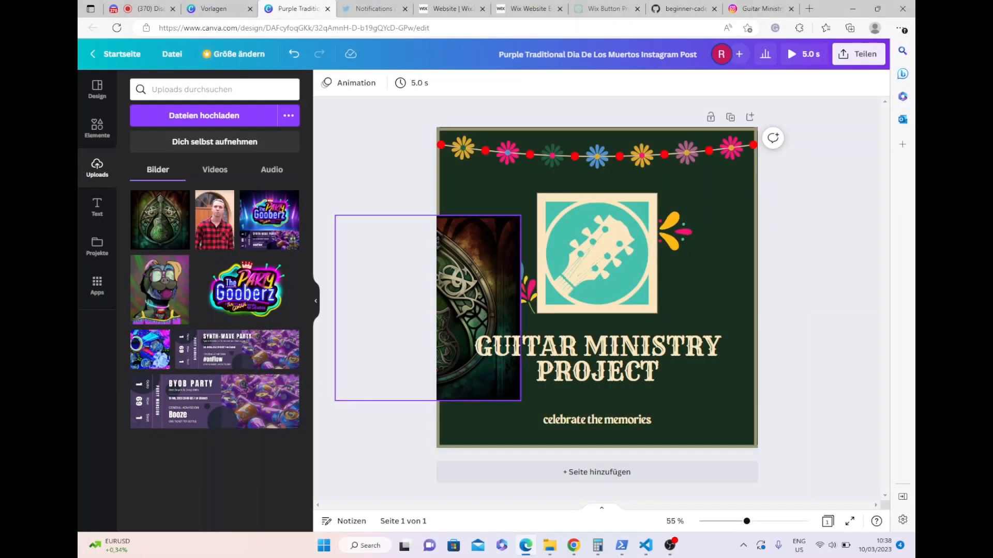
- Delete the green Celtic guitar image from the page's left edge
{"action": "left_click", "coordinate": [478, 300]}
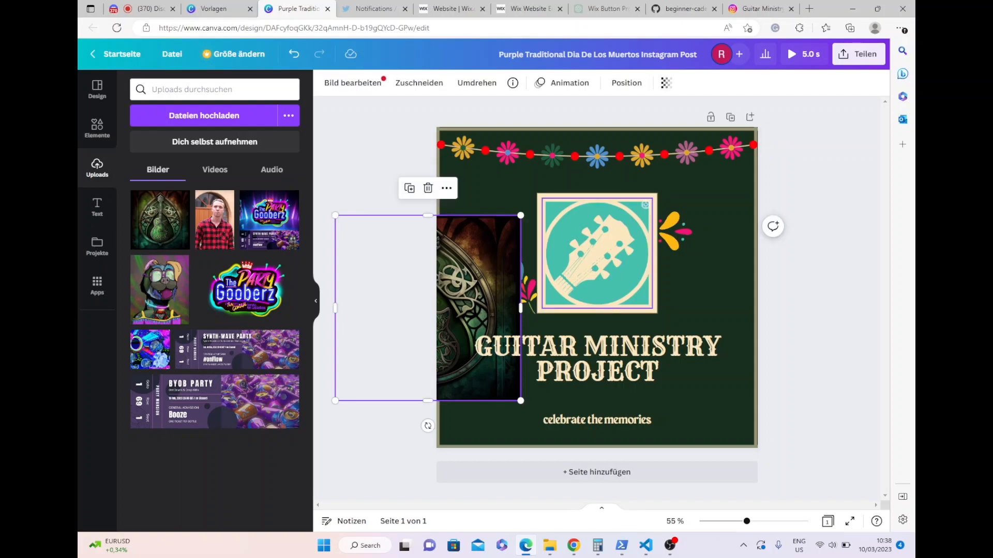
{"action": "left_click", "coordinate": [645, 206]}
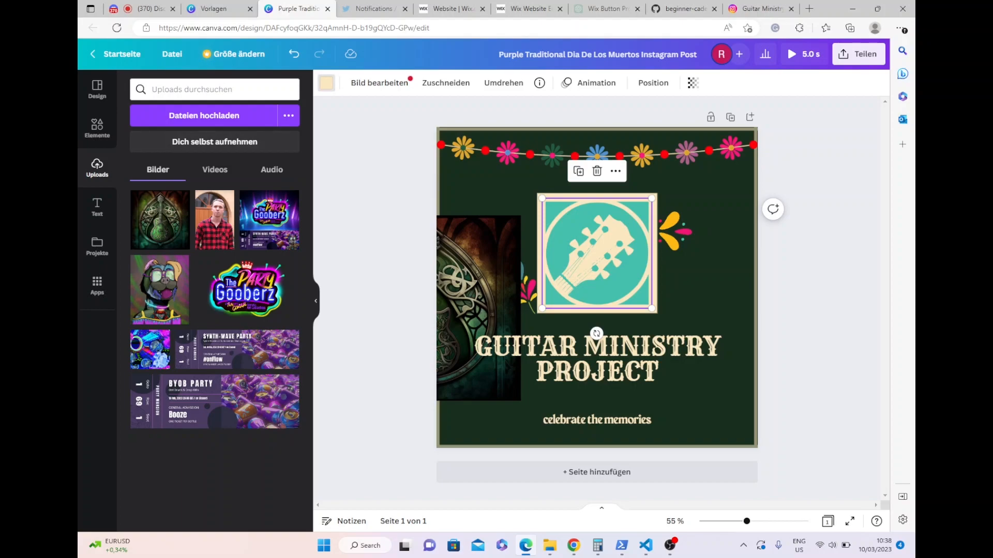
{"action": "left_click", "coordinate": [326, 82]}
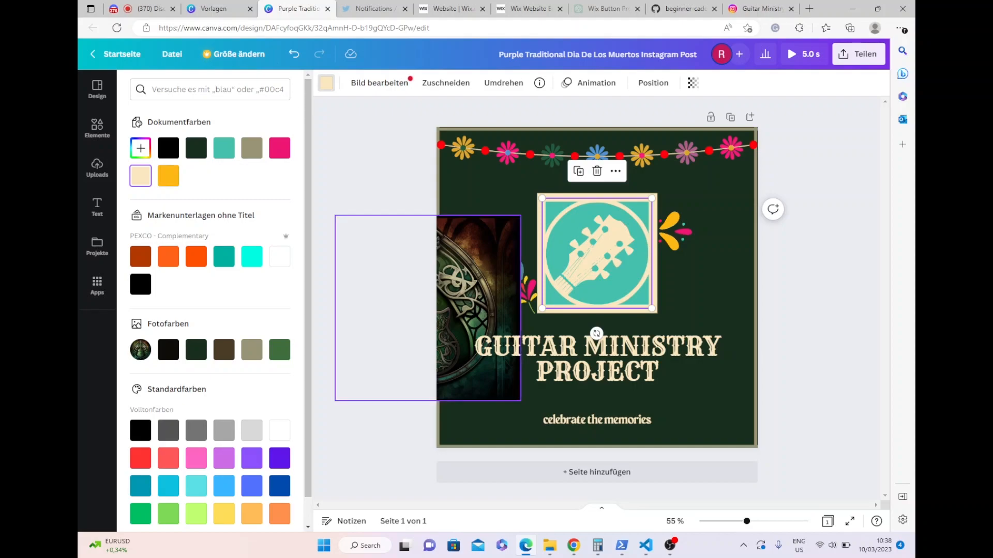
{"action": "left_click", "coordinate": [465, 309]}
{"action": "key", "text": "Delete"}
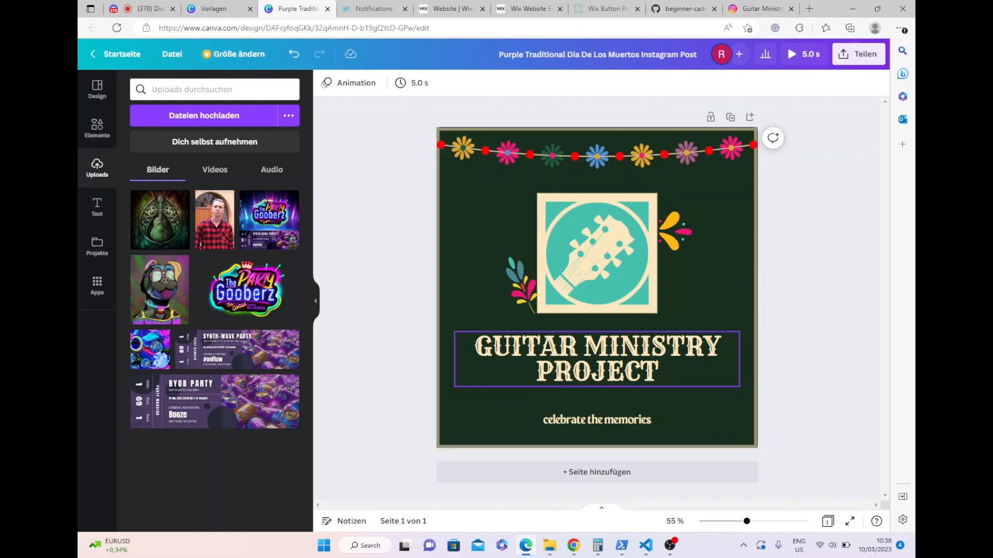
- Replace the tagline "celebrate the memories" beneath the title with "RMT BOOKS"
{"action": "left_click", "coordinate": [597, 359]}
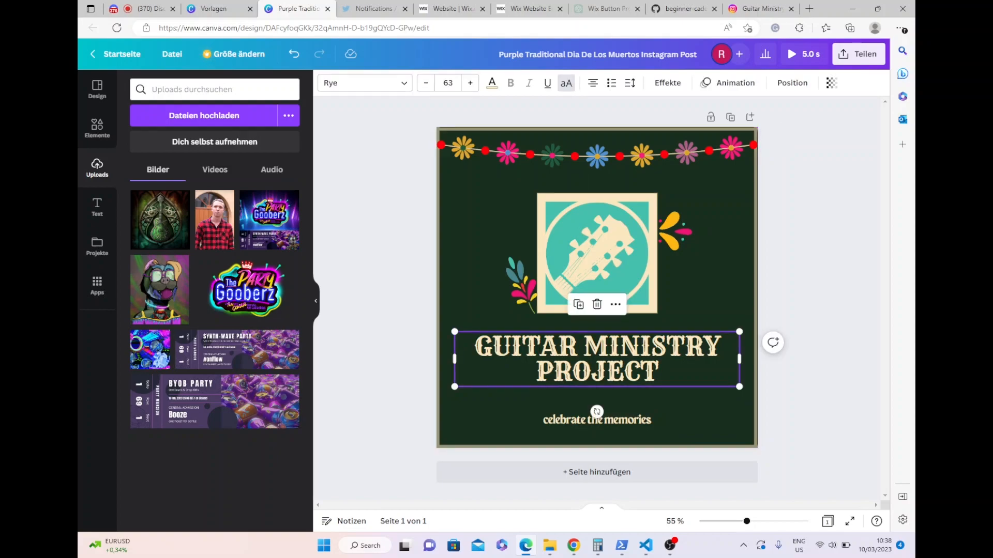
{"action": "left_click", "coordinate": [597, 420]}
{"action": "double_click", "coordinate": [597, 420]}
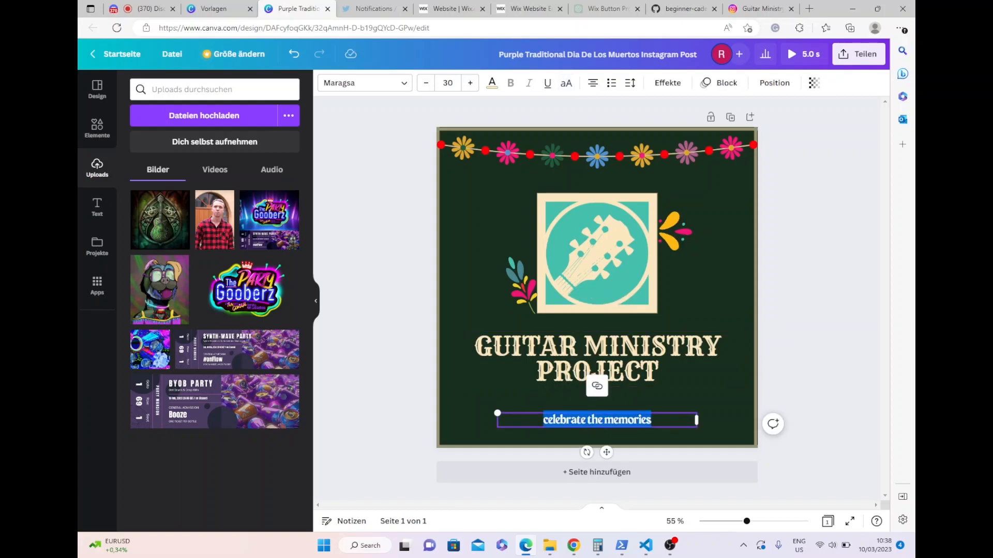
{"action": "type", "text": "RMT Books"}
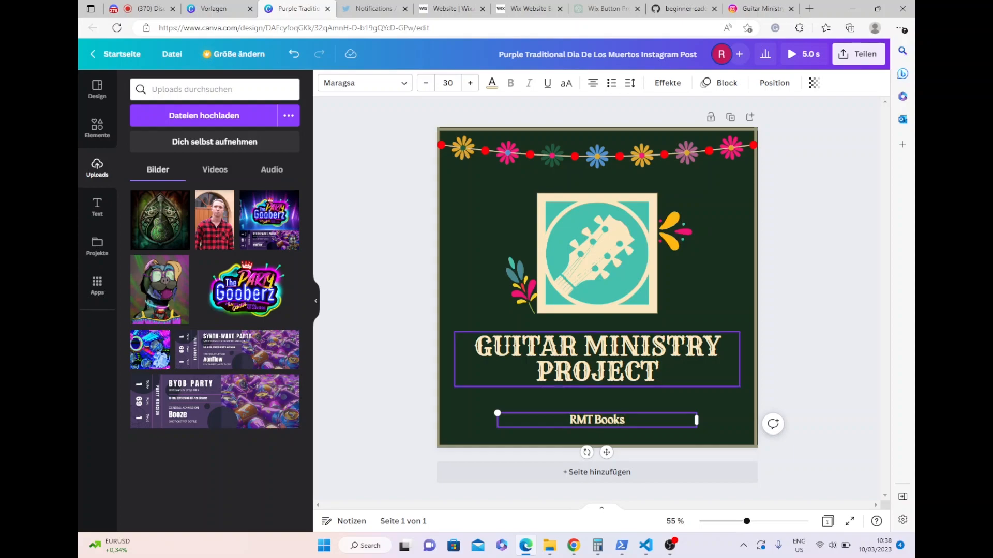
{"action": "key", "text": "BackSpace"}
{"action": "key", "text": "BackSpace"}
{"action": "key", "text": "BackSpace"}
{"action": "key", "text": "BackSpace"}
{"action": "key", "text": "BackSpace"}
{"action": "key", "text": "BackSpace"}
{"action": "type", "text": "BO"}
{"action": "key", "text": "BackSpace"}
{"action": "key", "text": "BackSpace"}
{"action": "type", "text": "BOOKS"}
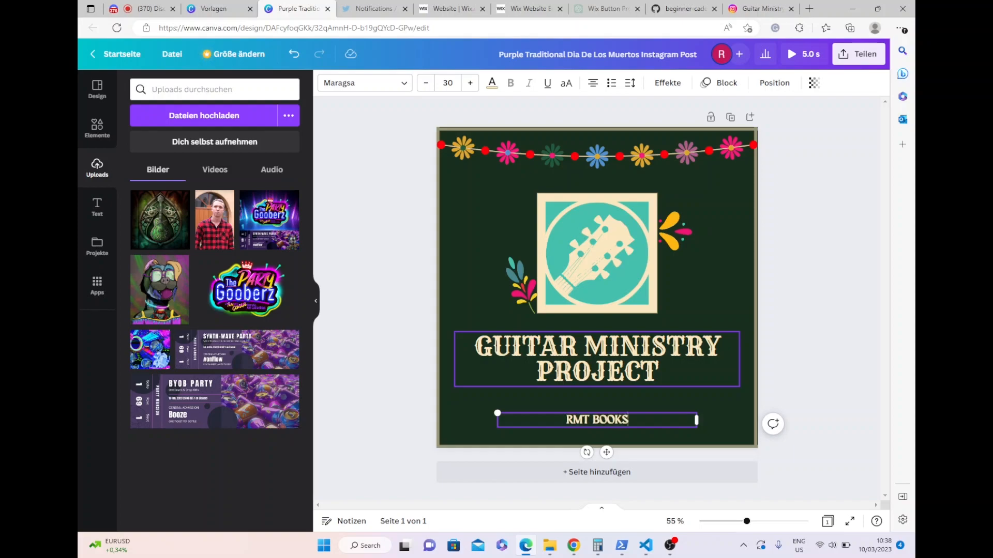
{"action": "left_click", "coordinate": [822, 310]}
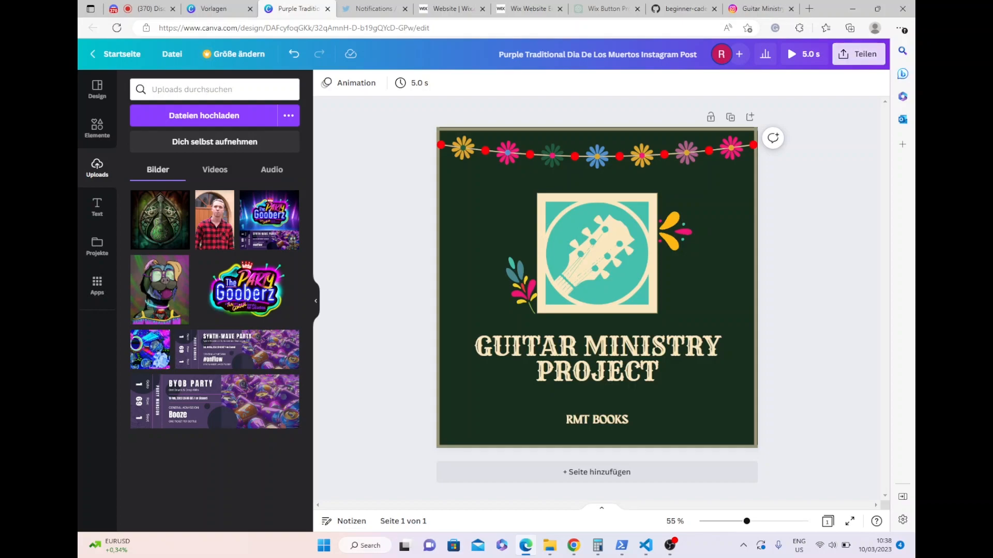
- Download the design as a PNG file and switch to File Explorer
{"action": "left_click", "coordinate": [858, 54]}
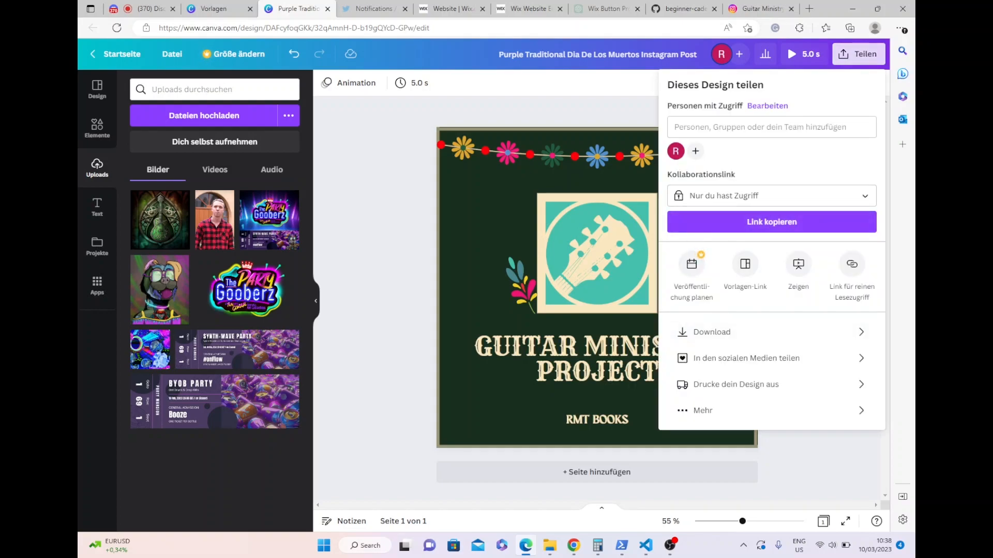
{"action": "left_click", "coordinate": [723, 332]}
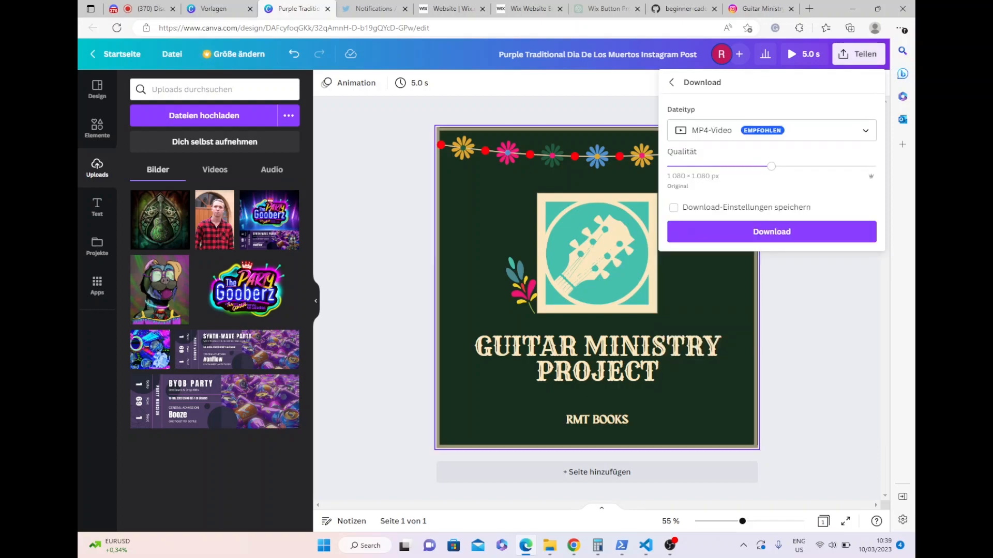
{"action": "left_click", "coordinate": [770, 130]}
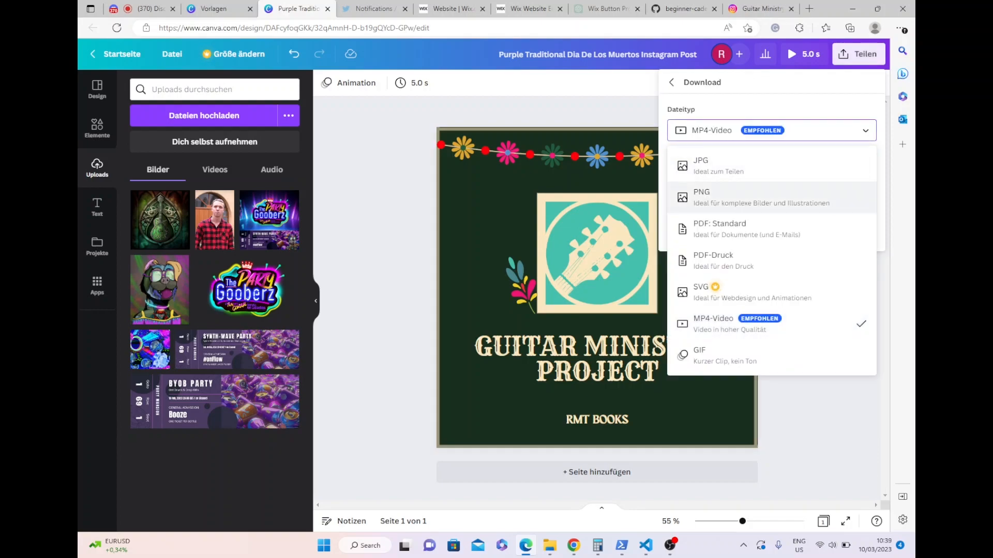
{"action": "left_click", "coordinate": [771, 197]}
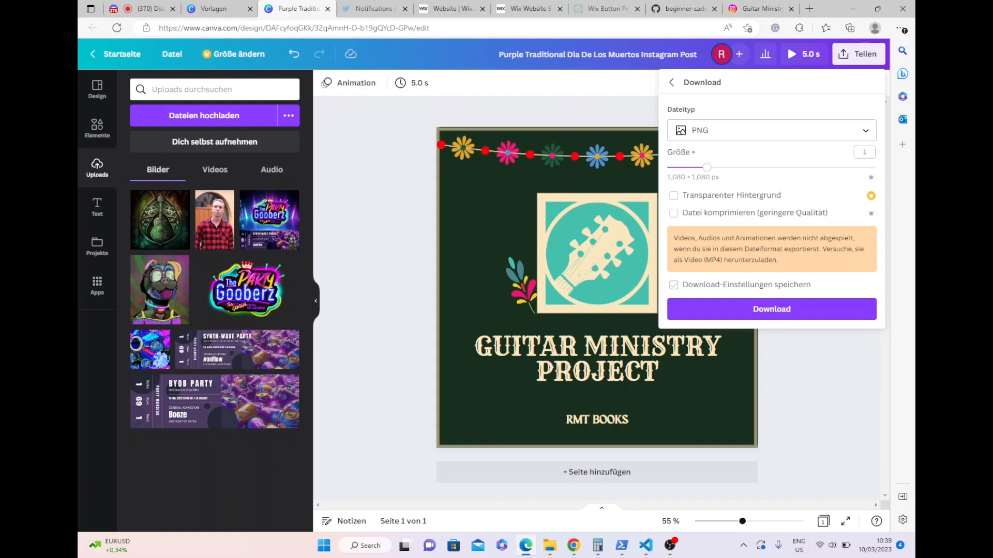
{"action": "left_click", "coordinate": [771, 309]}
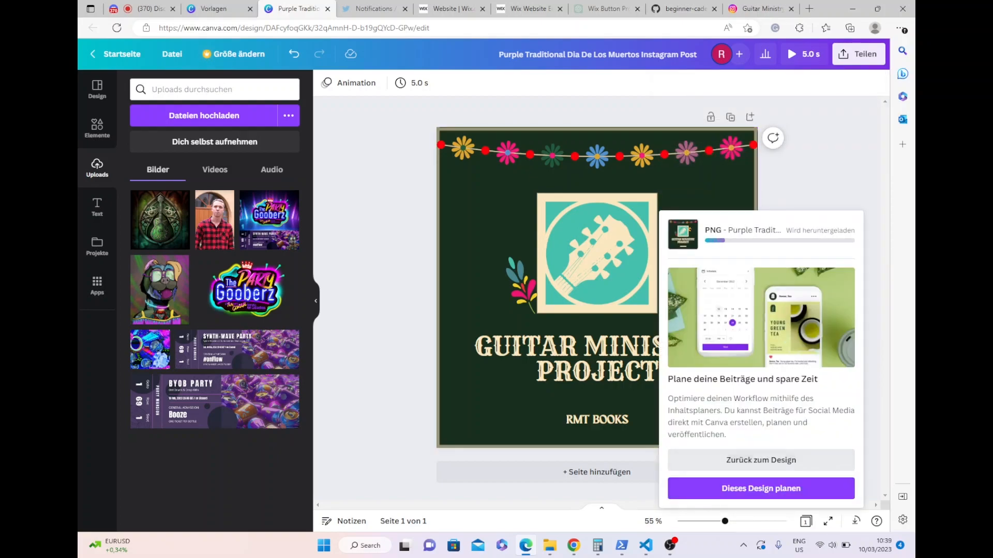
{"action": "left_click", "coordinate": [549, 546]}
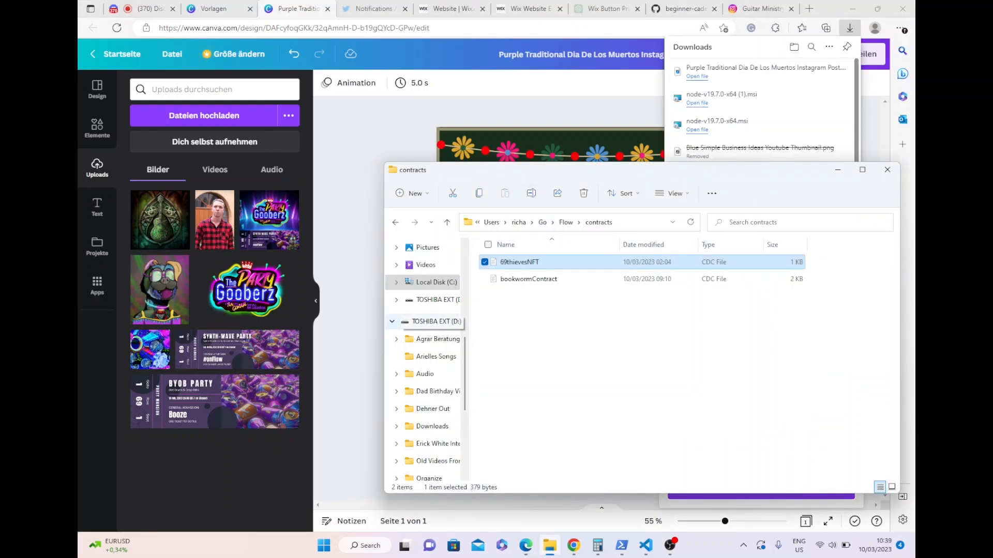
- Move the downloaded Purple Traditional PNG from Downloads to RMT Books > Guitar Ministry Project > Content > Post Artwork
{"action": "left_click", "coordinate": [429, 426]}
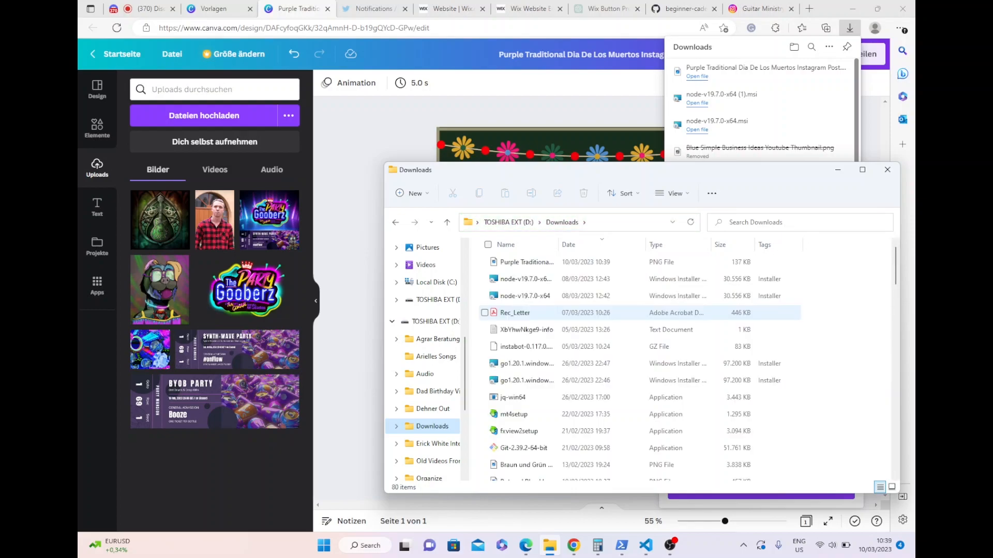
{"action": "left_click", "coordinate": [527, 263]}
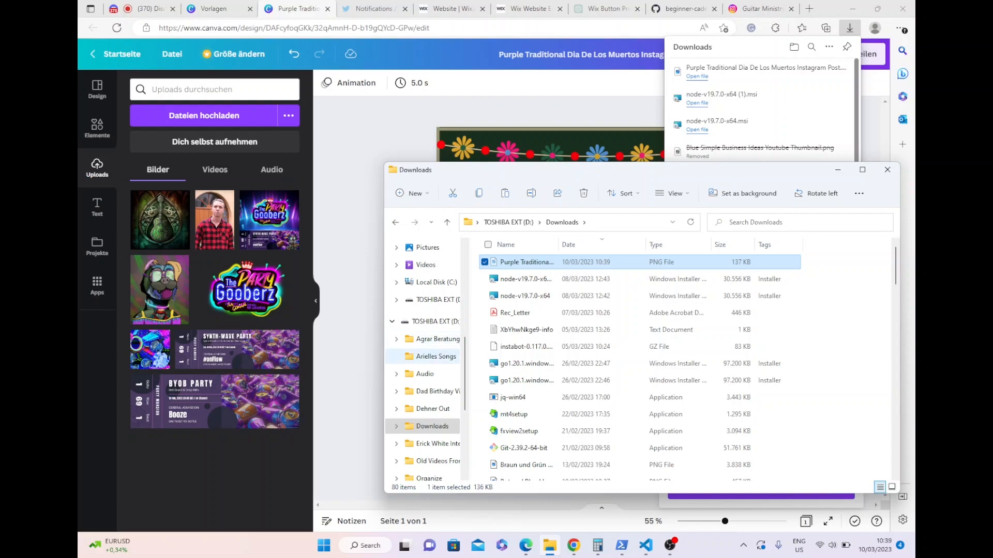
{"action": "scroll", "coordinate": [436, 422], "scroll_direction": "down", "scroll_amount": 3}
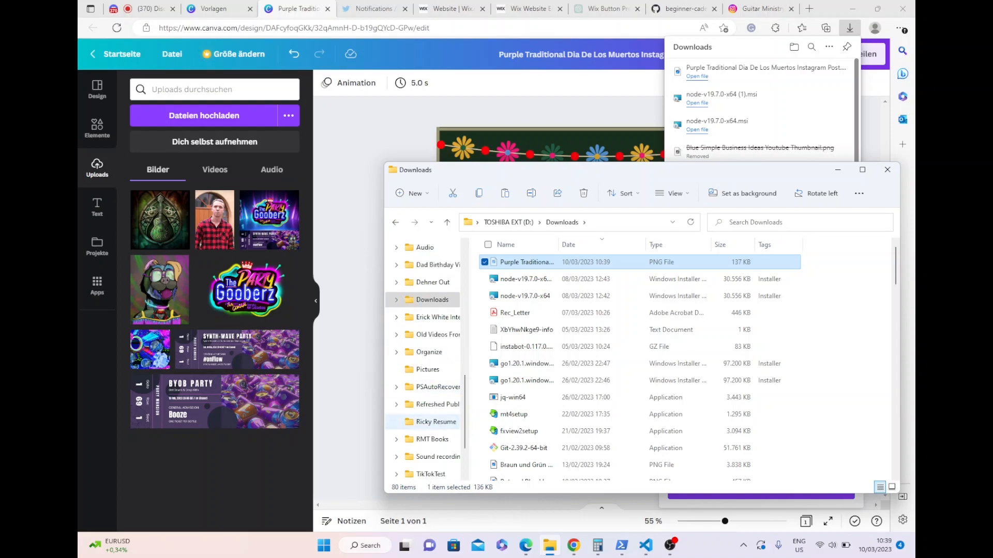
{"action": "left_click", "coordinate": [432, 439]}
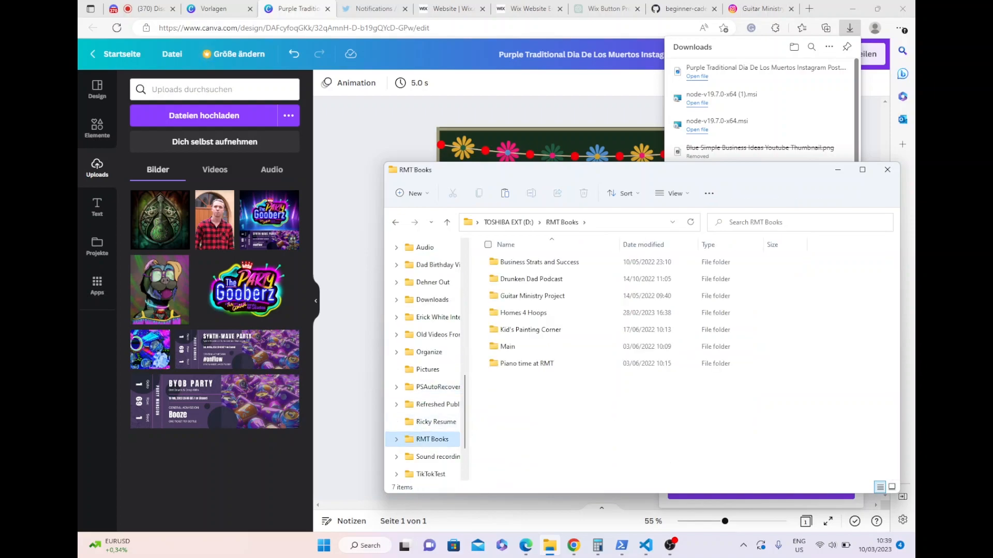
{"action": "left_click", "coordinate": [533, 296]}
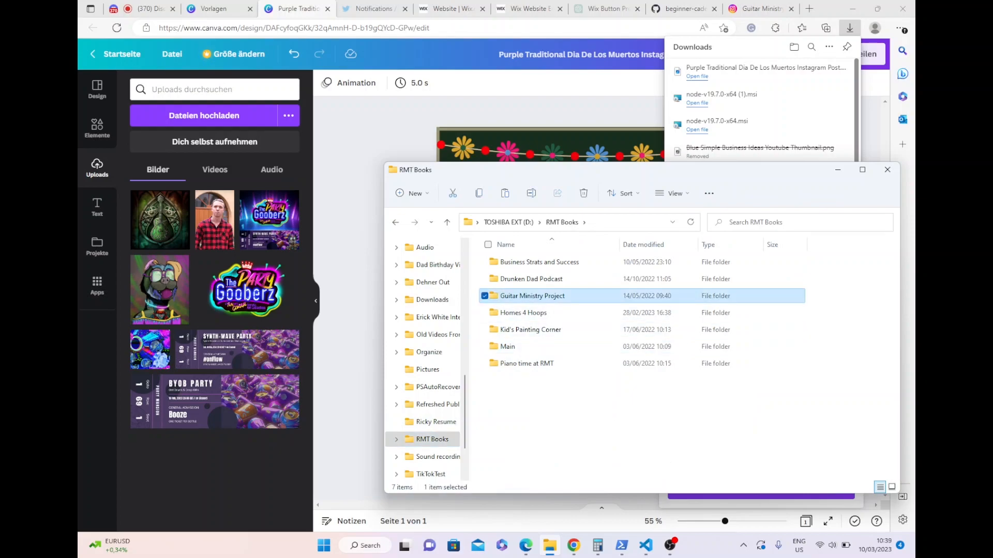
{"action": "double_click", "coordinate": [533, 295]}
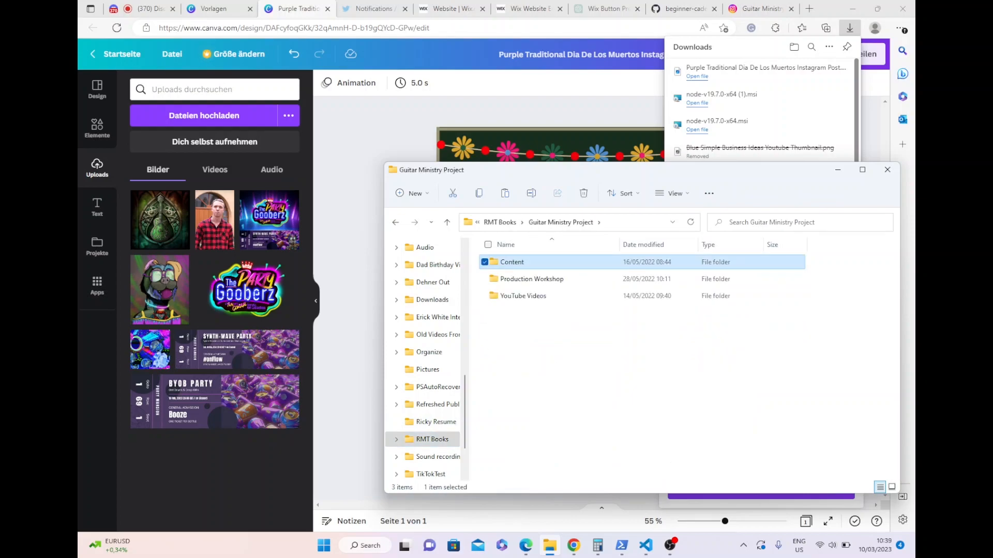
{"action": "double_click", "coordinate": [512, 263]}
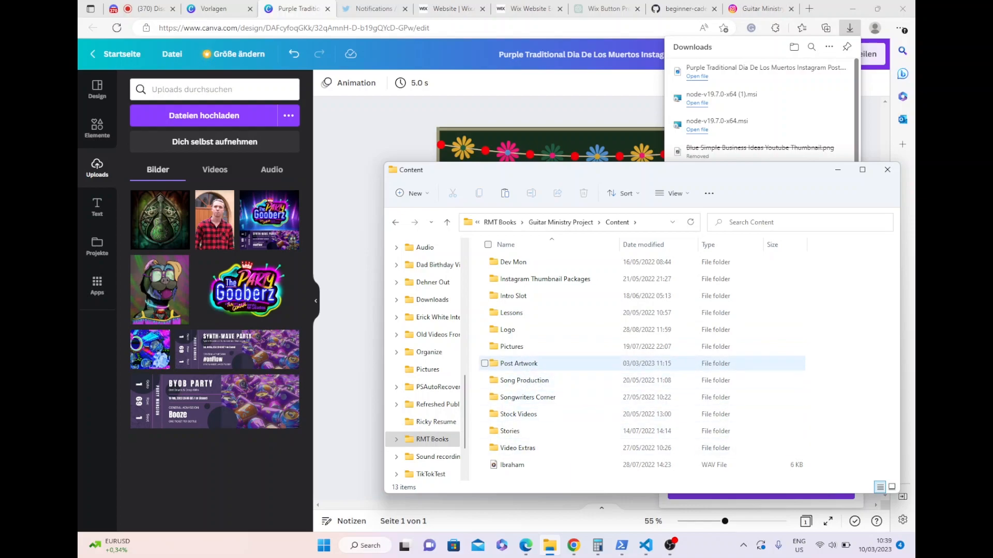
{"action": "double_click", "coordinate": [519, 364]}
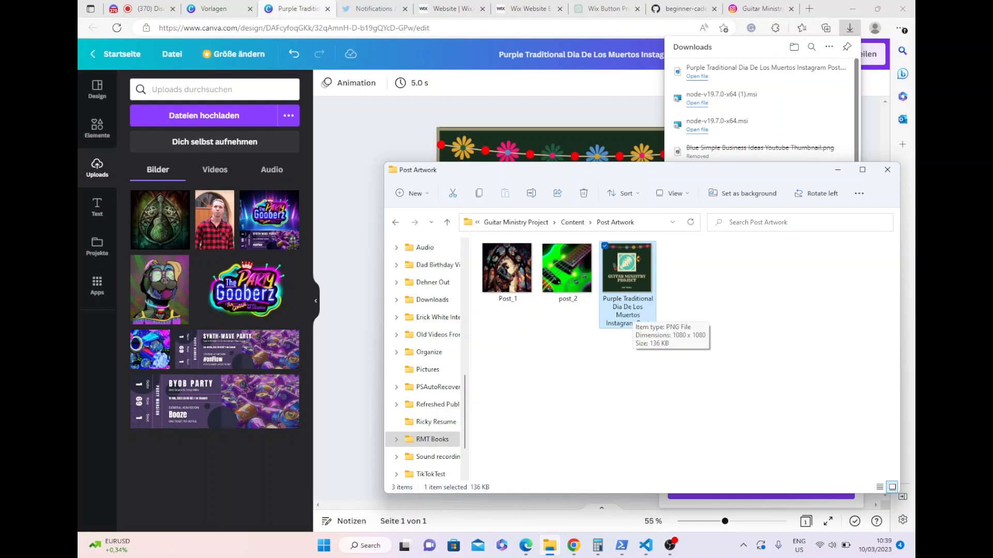
- Rename the moved PNG file in the Post Artwork folder as post_3
{"action": "key", "text": "F2"}
{"action": "type", "text": "post3"}
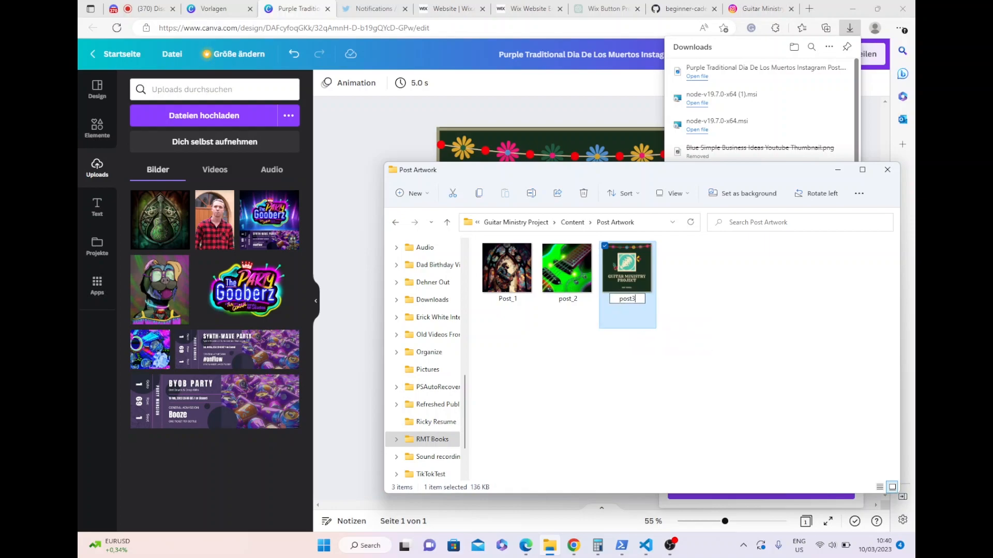
{"action": "key", "text": "BackSpace"}
{"action": "type", "text": "_3"}
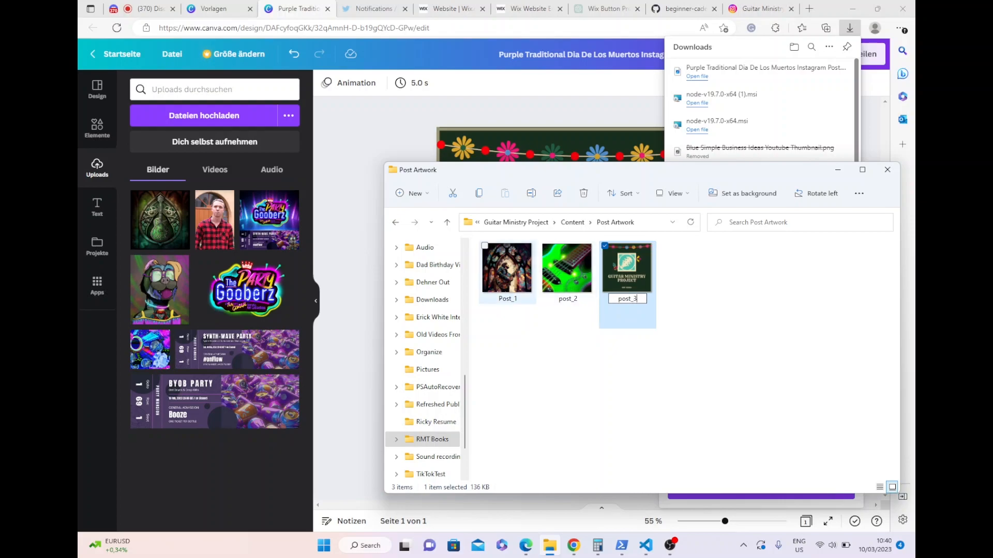
{"action": "key", "text": "Return"}
- Try to rename the Post_1 file with a lowercase p
{"action": "left_click", "coordinate": [507, 274]}
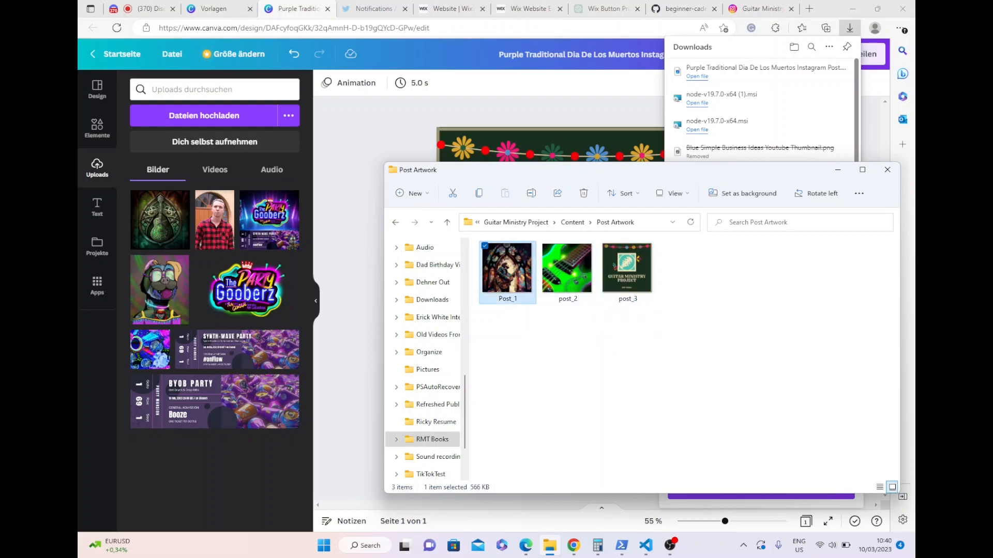
{"action": "key", "text": "F2"}
{"action": "key", "text": "Home"}
{"action": "key", "text": "Delete"}
{"action": "type", "text": "pp"}
{"action": "key", "text": "Return"}
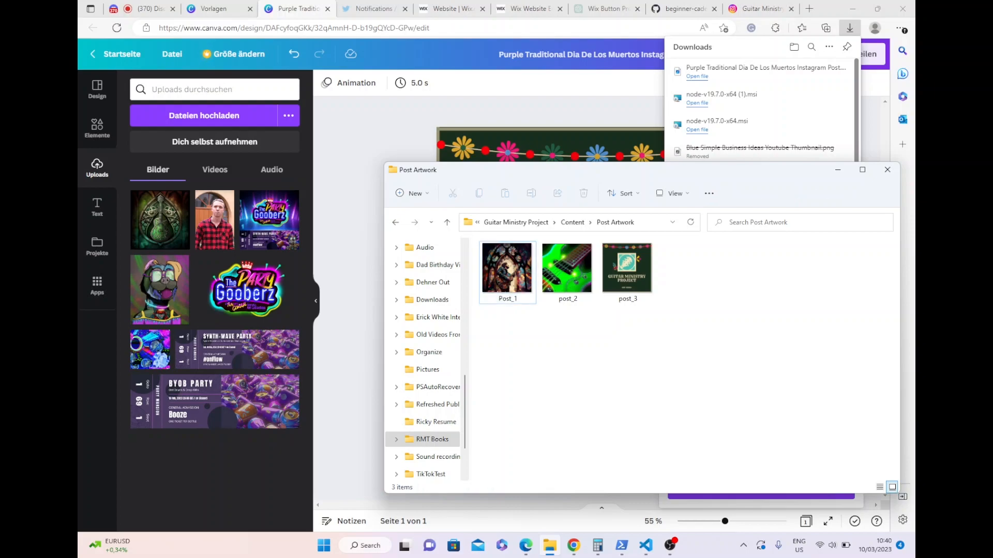
- Switch to ChatGPT and begin a prompt requesting an Instagram post about the Guitar Ministry Project offering guitar lessons over the internet
{"action": "left_click", "coordinate": [838, 170]}
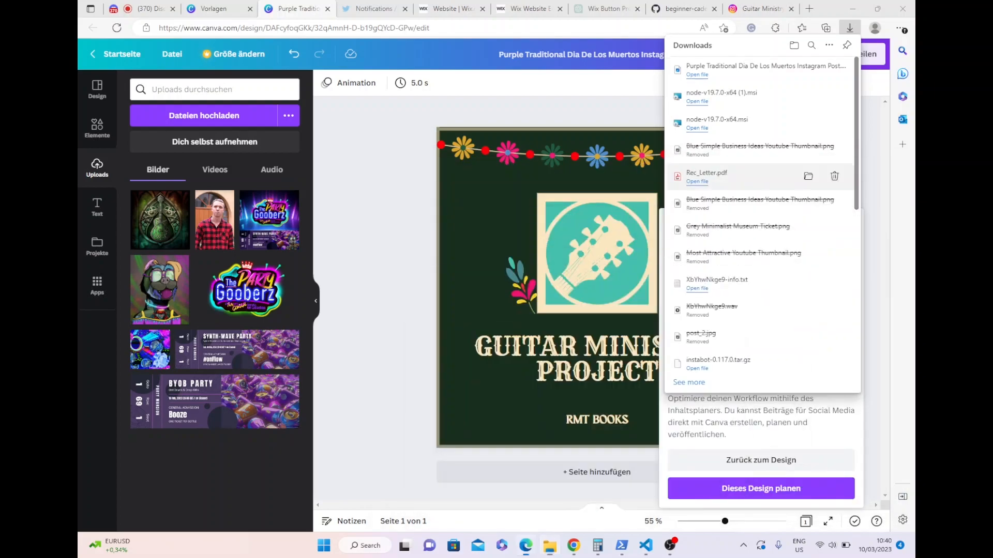
{"action": "left_click", "coordinate": [607, 9]}
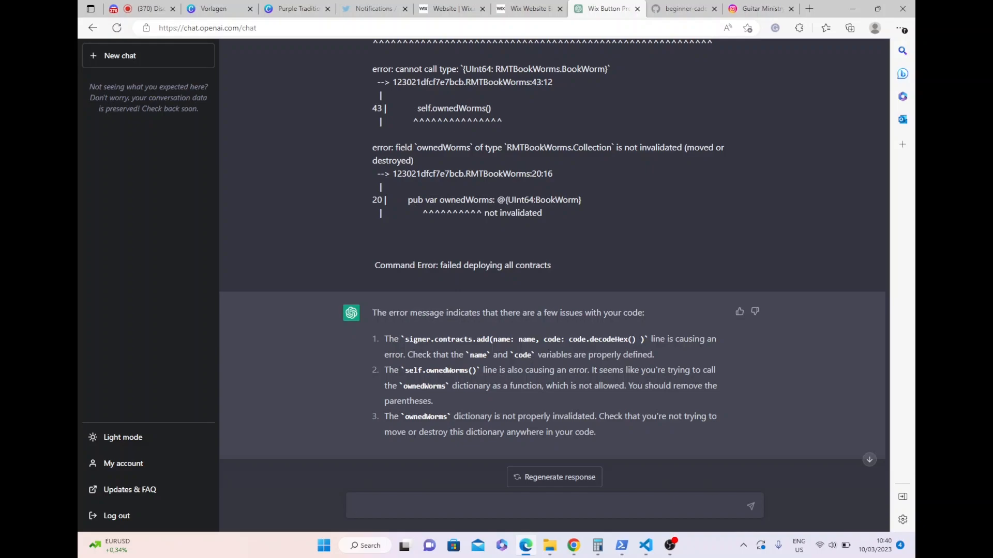
{"action": "type", "text": "i need an instagram post about "}
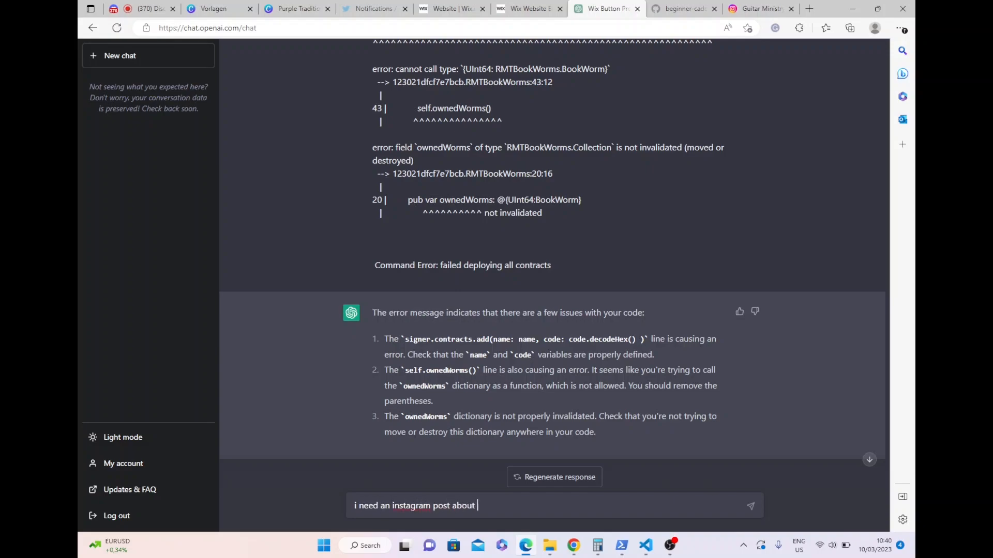
{"action": "type", "text": "the Guitar Ministry Project"}
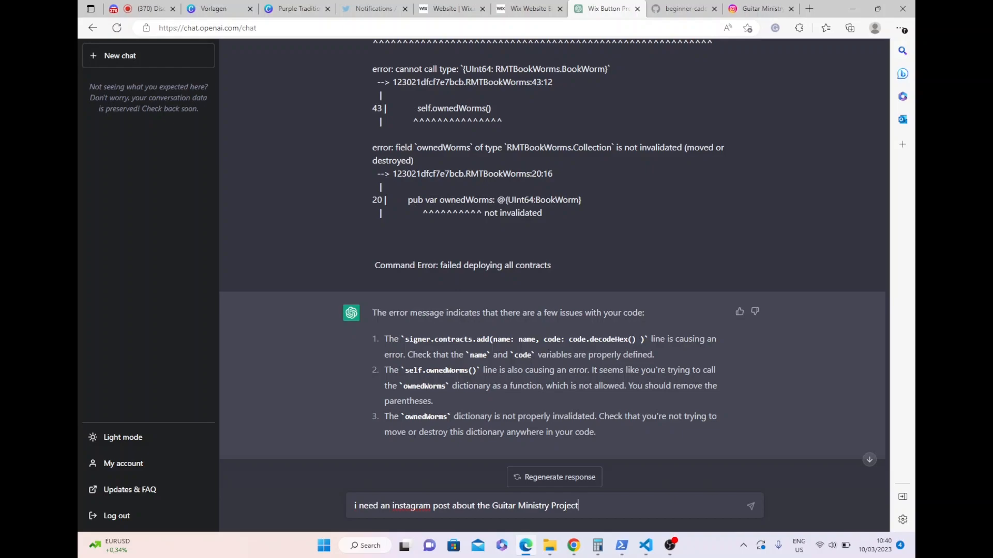
{"action": "type", "text": ". Talk about that they offer guitar lessons "}
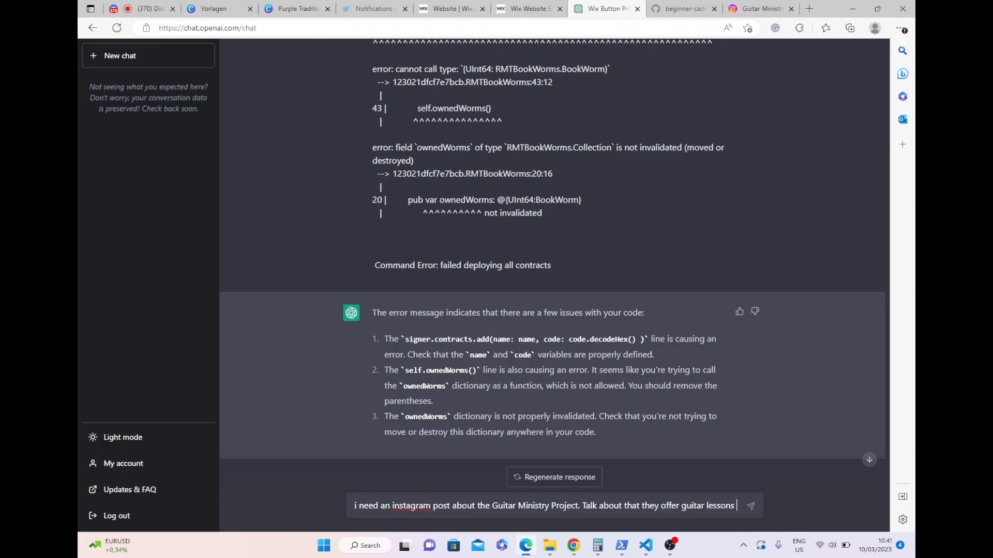
{"action": "type", "text": "over the "}
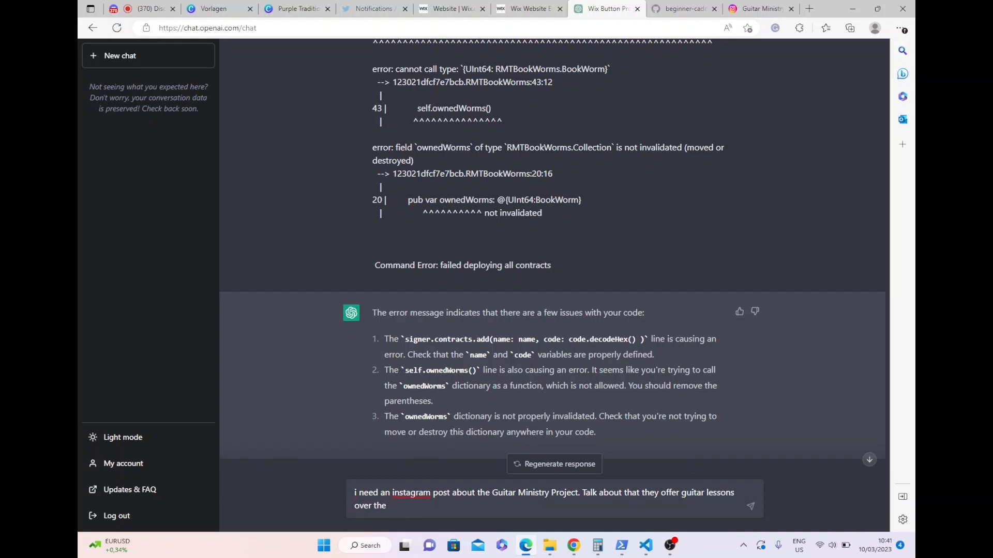
{"action": "type", "text": "internet. So, zoom , but include o"}
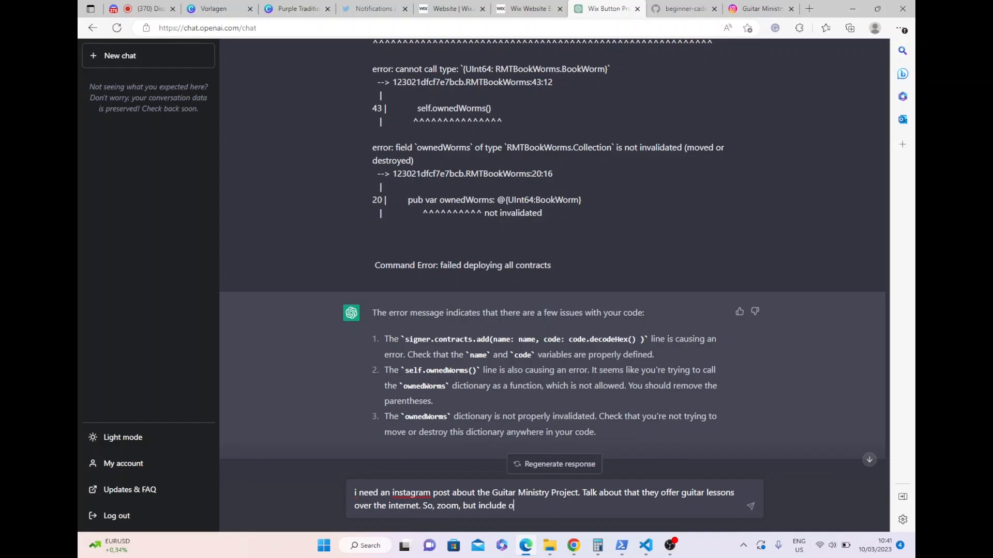
{"action": "type", "text": "ther options that are video chatting so"}
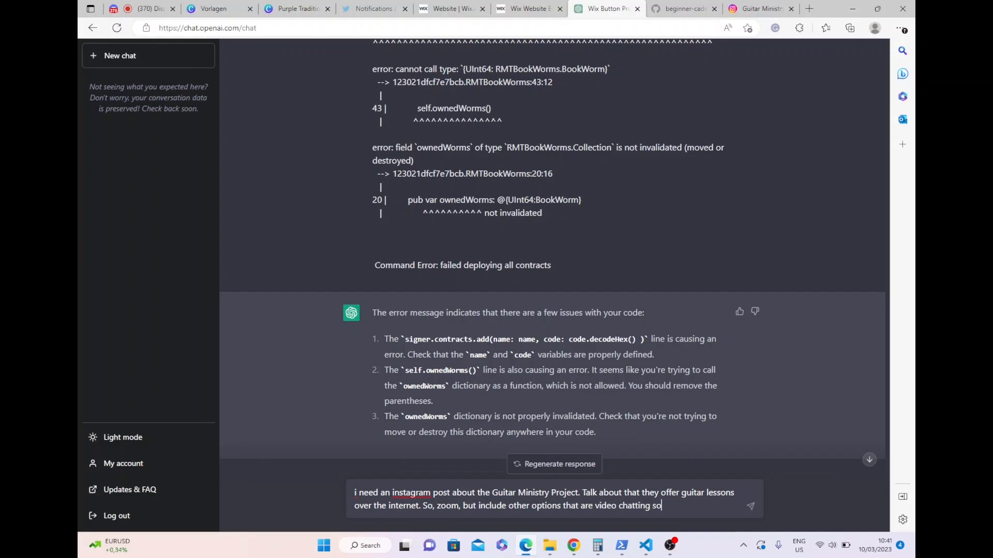
{"action": "type", "text": "ftware in yo"}
{"action": "type", "text": "u "}
{"action": "type", "text": "\\"}
{"action": "type", "text": "instagram pos"}
{"action": "type", "text": "t. Mak"}
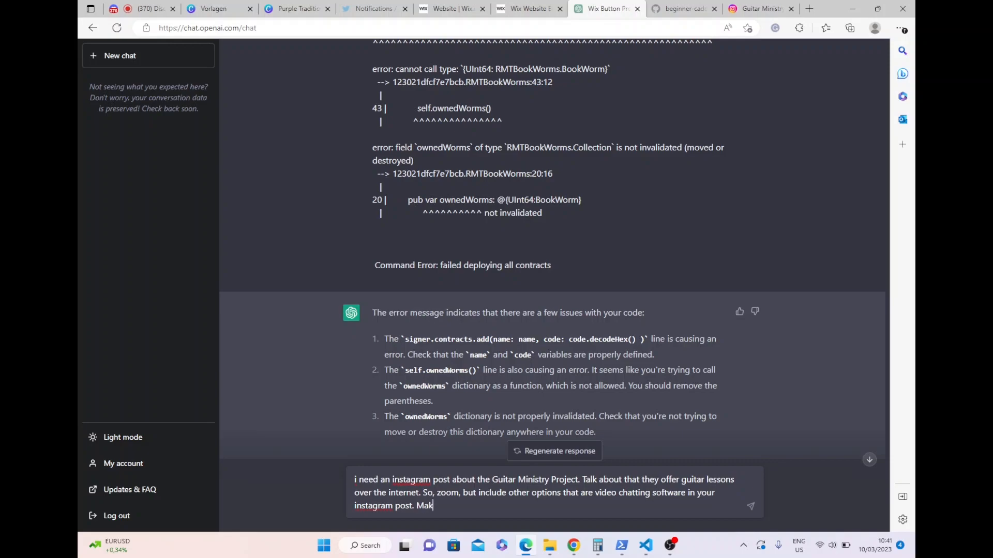
{"action": "type", "text": "e the post fun with emojis and in"}
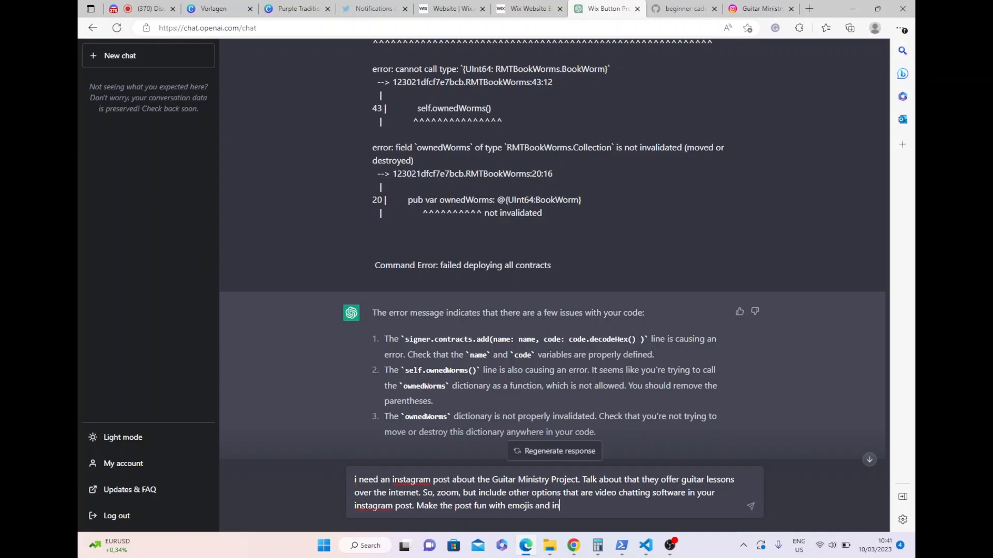
{"action": "type", "text": "clude 15 relevant hashtags in b"}
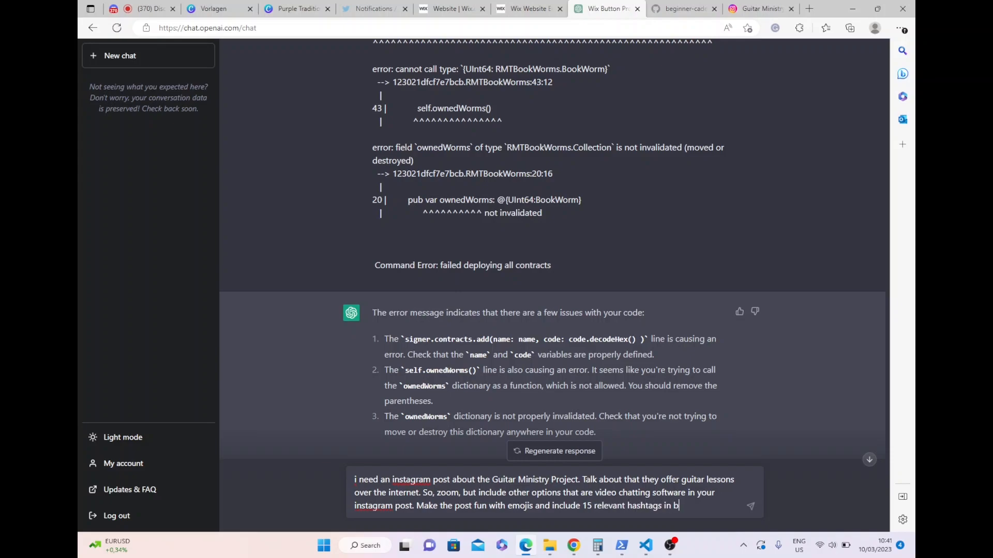
{"action": "type", "text": "oth german and english"}
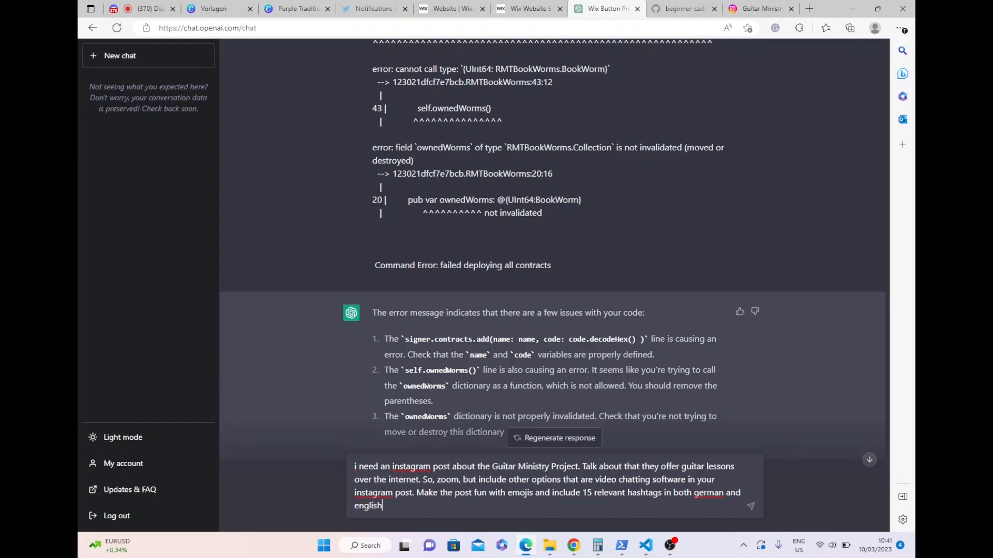
- Ask for a fun post with emojis and 15 relevant hashtags in both German and English, and submit the prompt
{"action": "key", "text": "Return"}
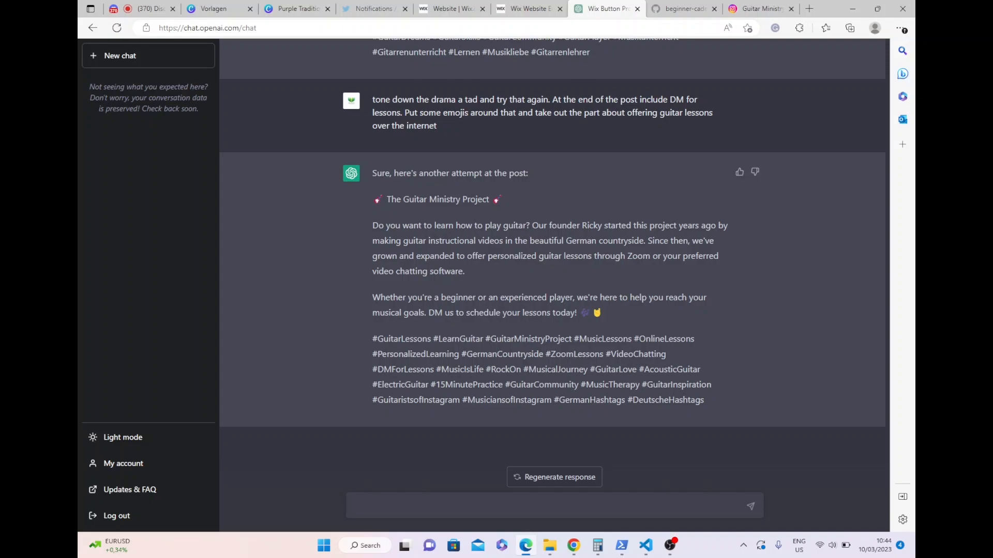
- Select the full revised post text in ChatGPT, from title through hashtags, and share the captioned Guitar Ministry Project post on Instagram
{"action": "left_click_drag", "start_coordinate": [704, 400], "coordinate": [373, 200]}
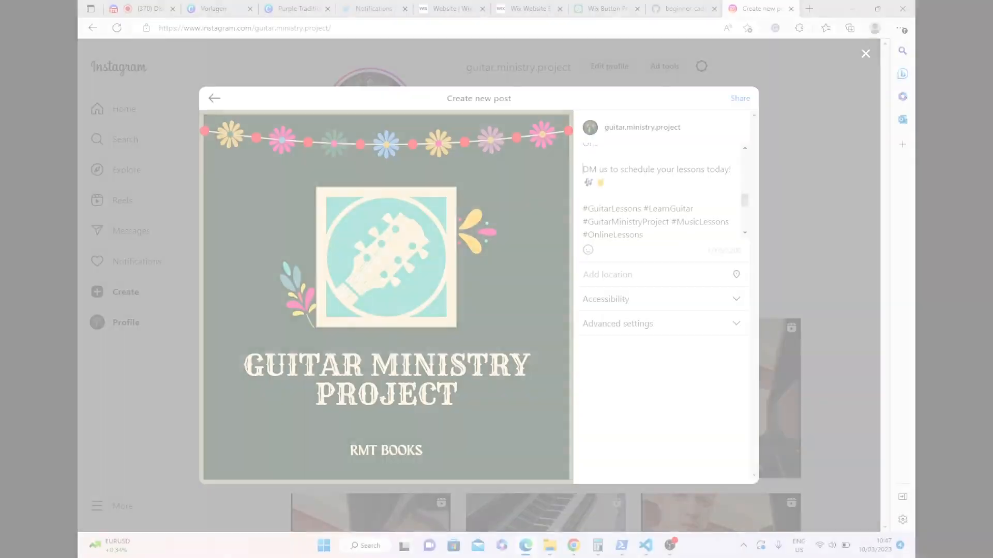
{"action": "scroll", "coordinate": [656, 191], "scroll_direction": "down", "scroll_amount": 5}
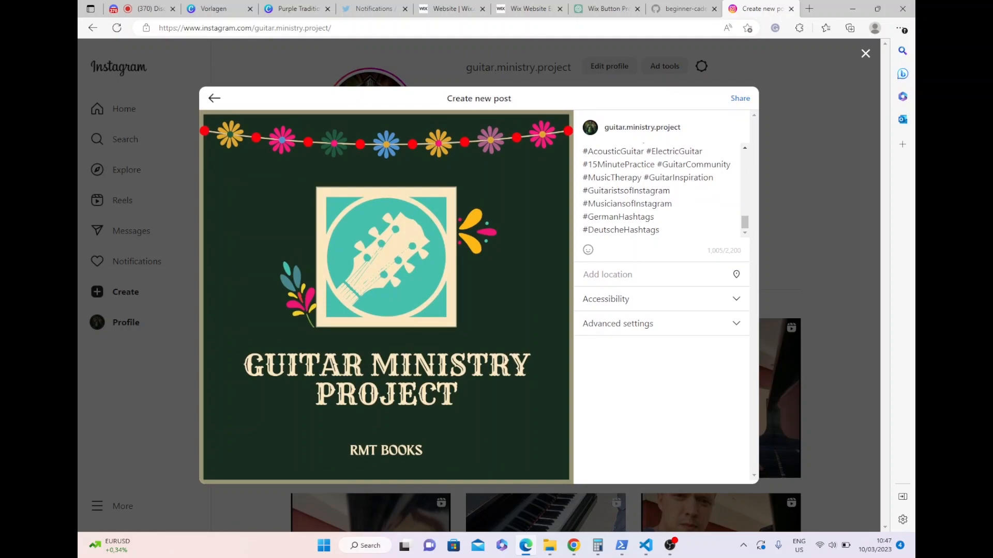
{"action": "scroll", "coordinate": [656, 191], "scroll_direction": "up", "scroll_amount": 10}
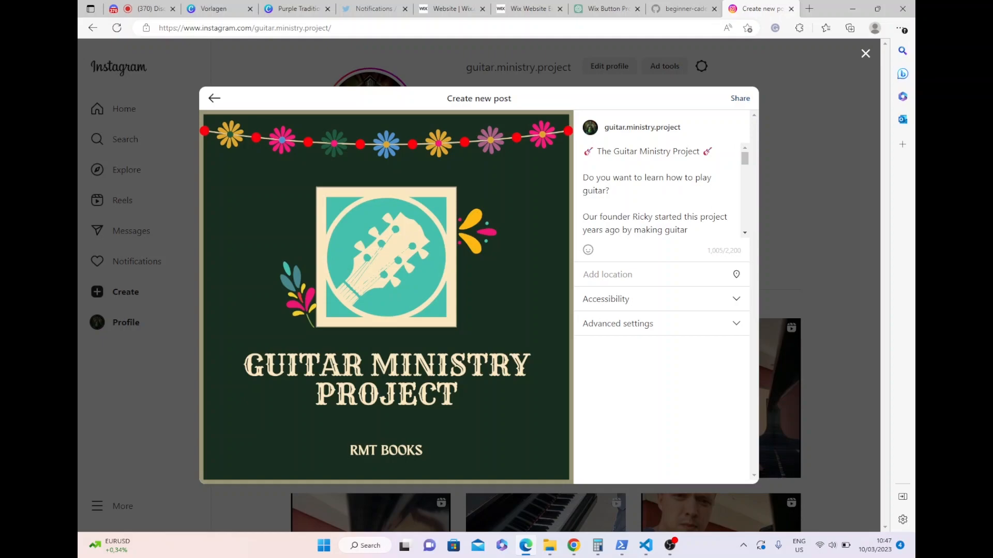
{"action": "left_click", "coordinate": [740, 98]}
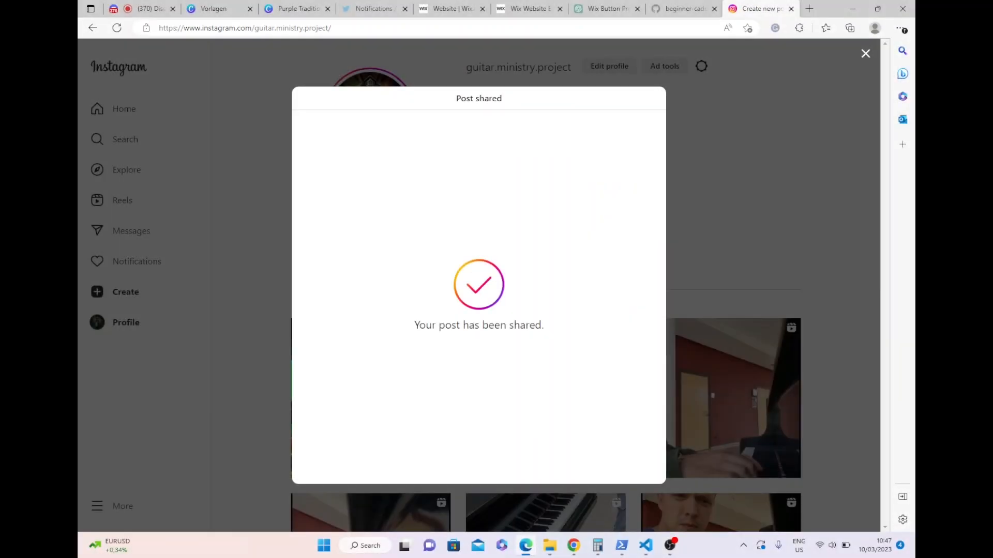
{"action": "left_click", "coordinate": [865, 54]}
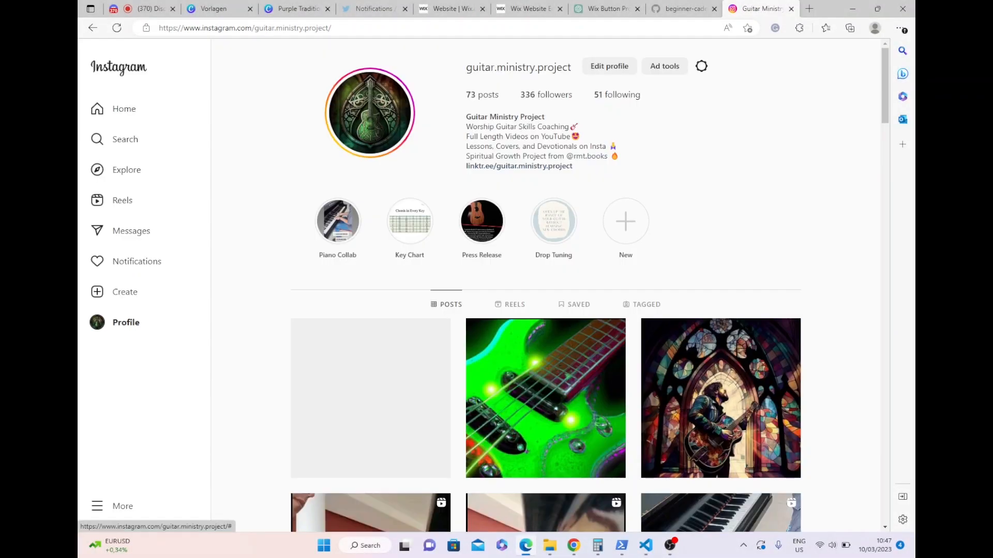
- Find the newly shared Guitar Ministry Project post in the profile's post grid and open it
{"action": "scroll", "coordinate": [545, 284], "scroll_direction": "down", "scroll_amount": 3}
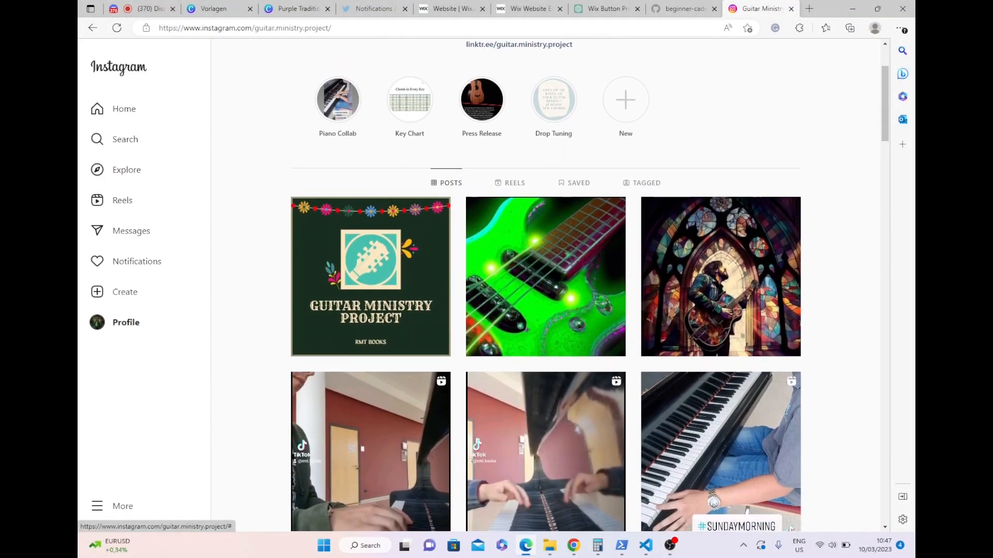
{"action": "scroll", "coordinate": [545, 284], "scroll_direction": "down", "scroll_amount": 2}
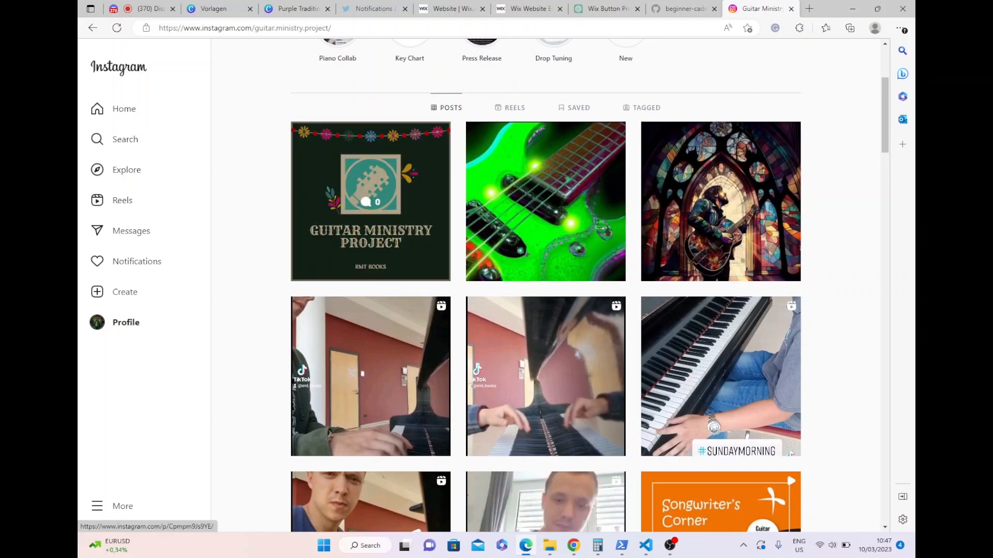
{"action": "left_click", "coordinate": [370, 207]}
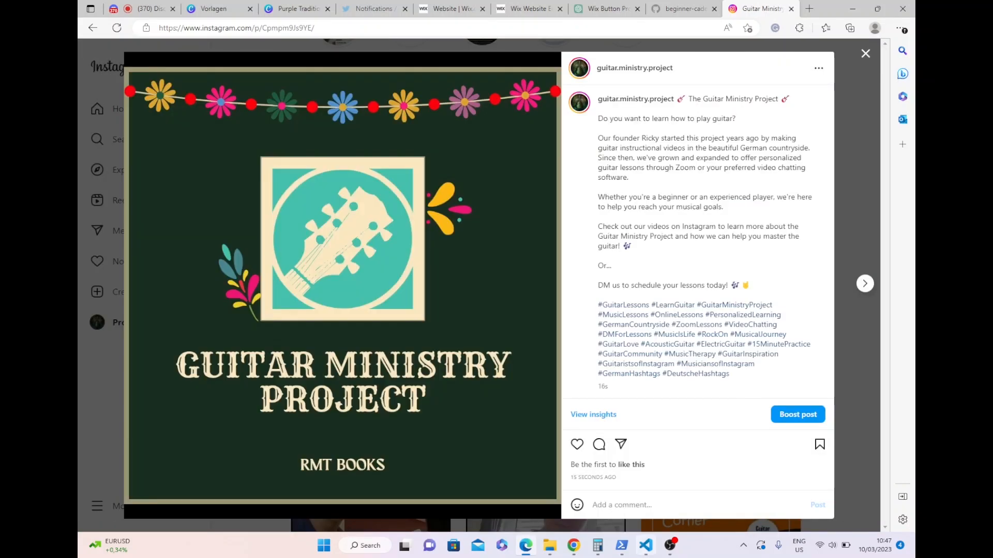
{"action": "left_click", "coordinate": [670, 545]}
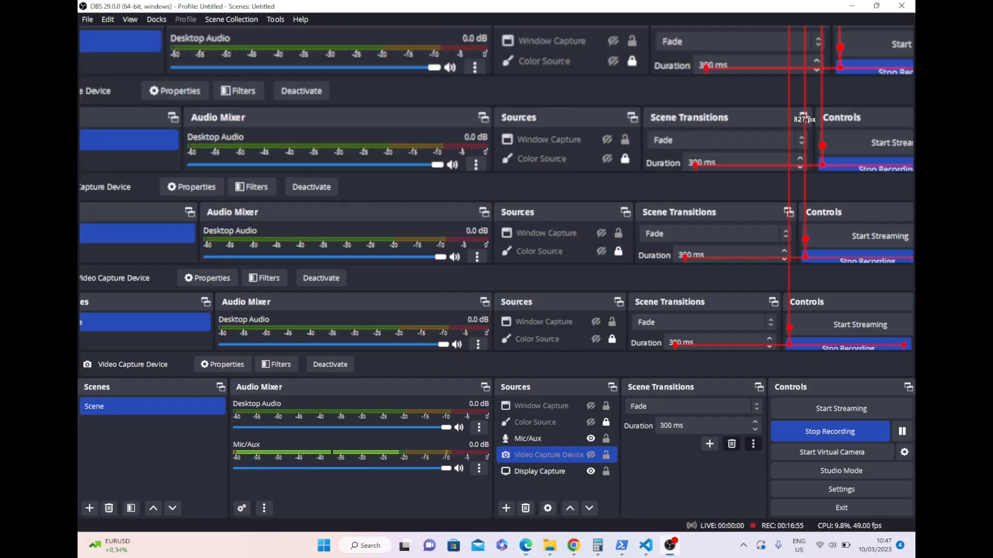
{"action": "left_click", "coordinate": [670, 546]}
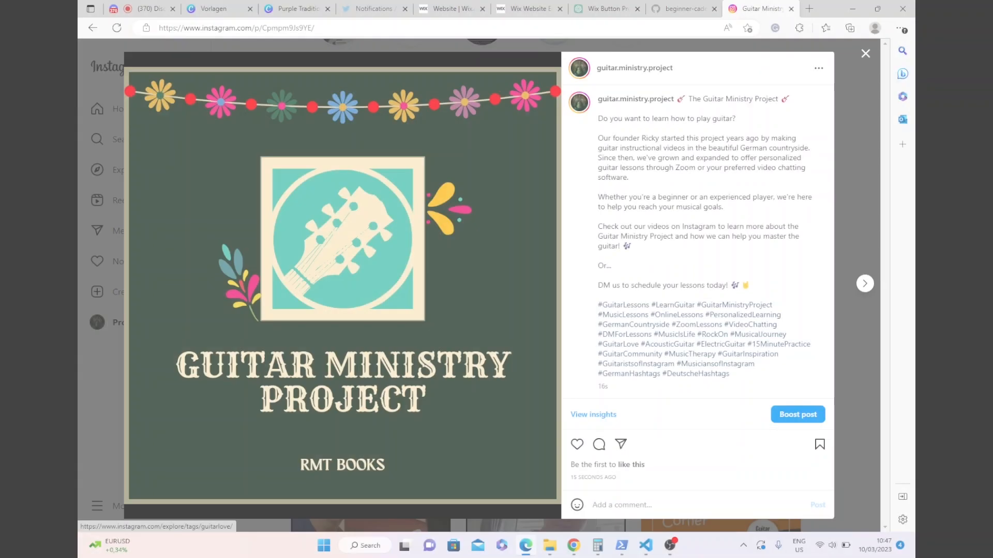
- Read through the caption and hashtags of the opened Guitar Ministry Project post
{"action": "scroll", "coordinate": [617, 344], "scroll_direction": "down", "scroll_amount": 1}
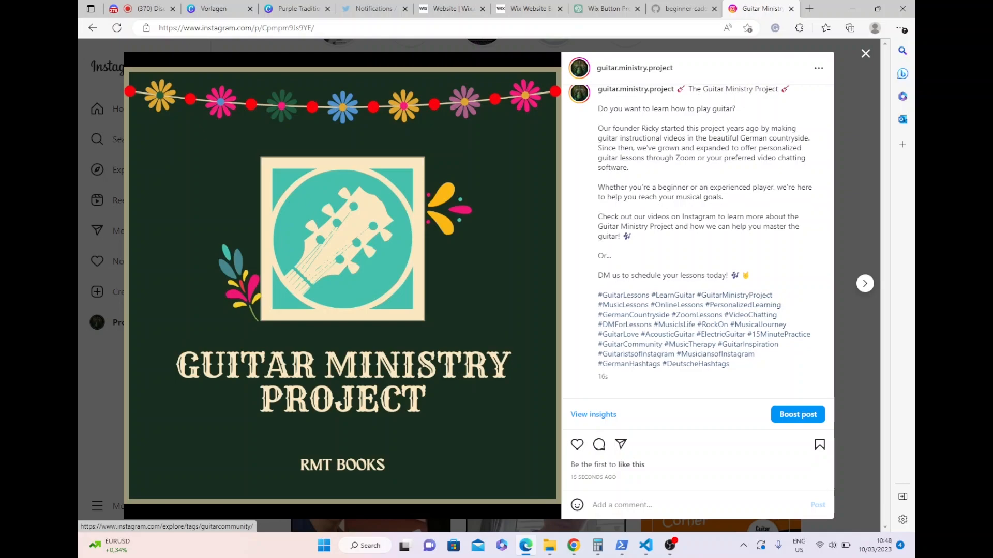
{"action": "scroll", "coordinate": [618, 343], "scroll_direction": "up", "scroll_amount": 1}
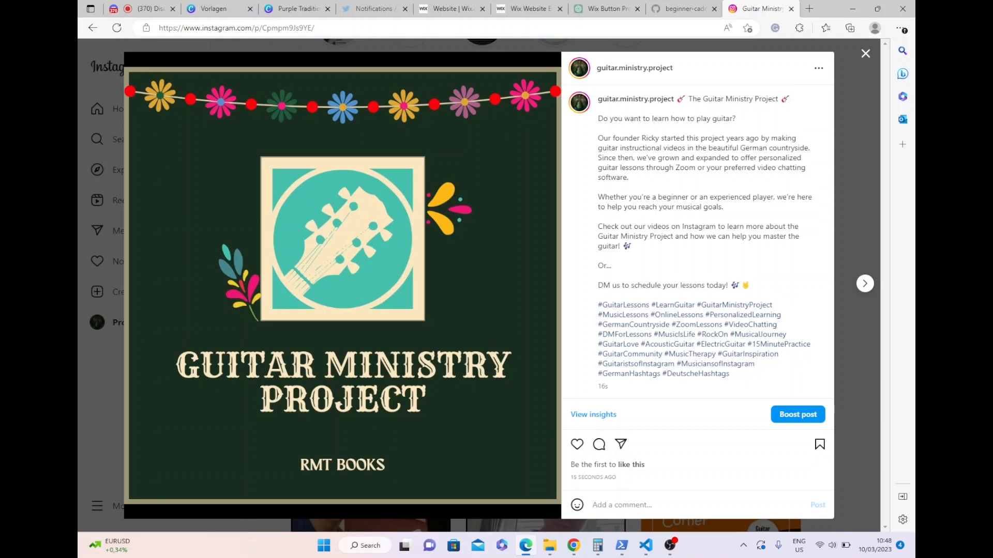